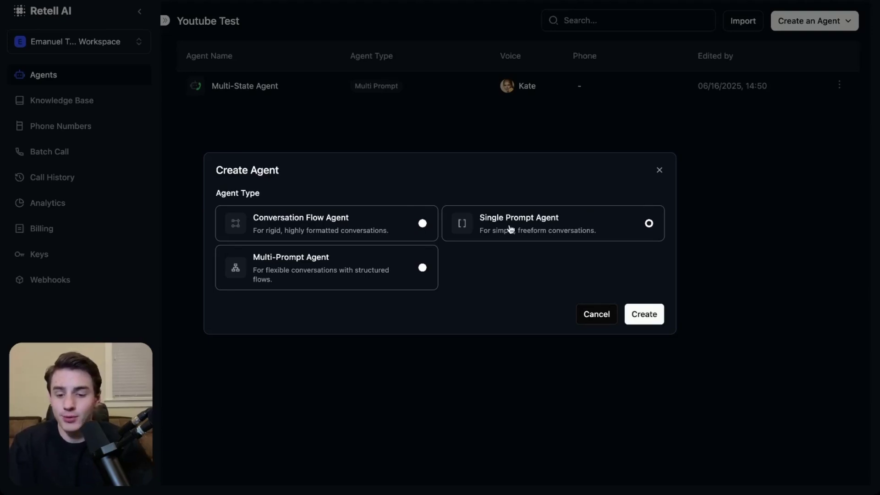
{"action": "left_click", "coordinate": [423, 268]}
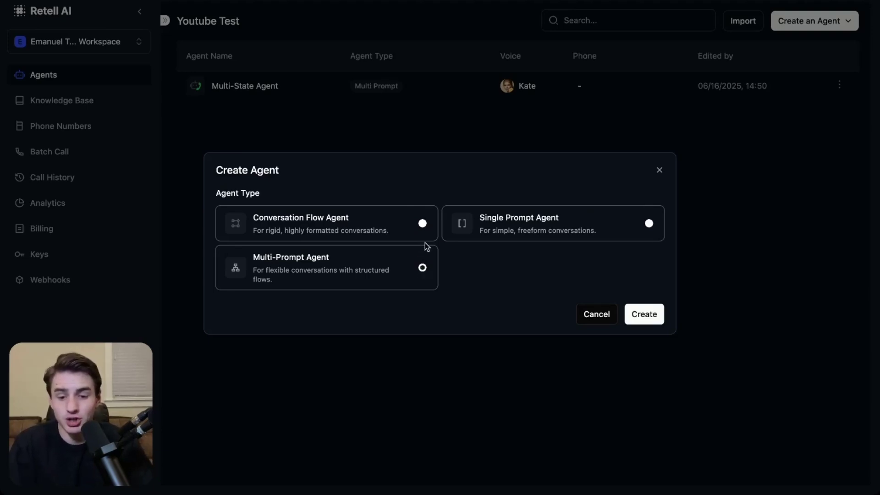
{"action": "left_click", "coordinate": [422, 224]}
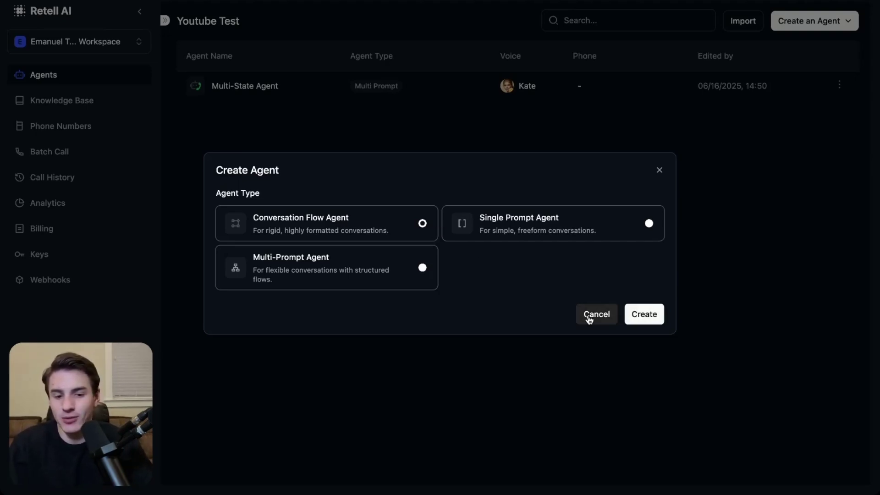
{"action": "left_click", "coordinate": [590, 316]}
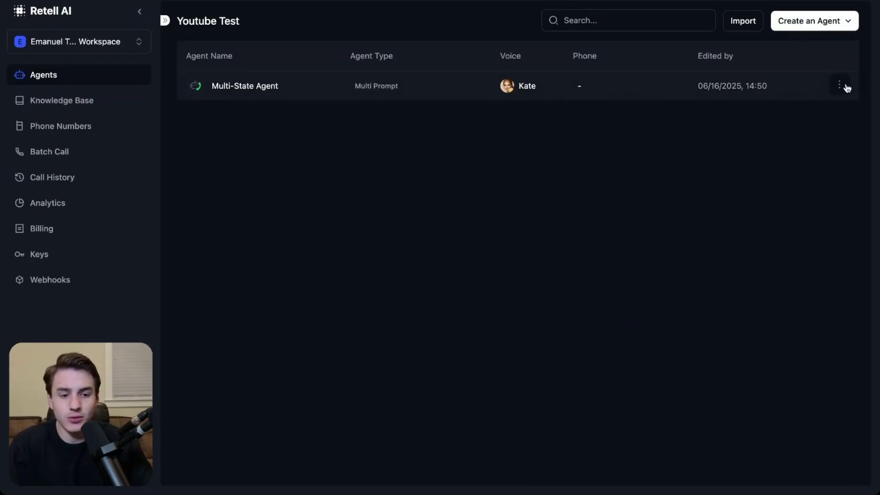
Step: Convert the Multi-State Agent to a chat agent and open its most recent copy from the list of all agents
{"action": "left_click", "coordinate": [848, 88]}
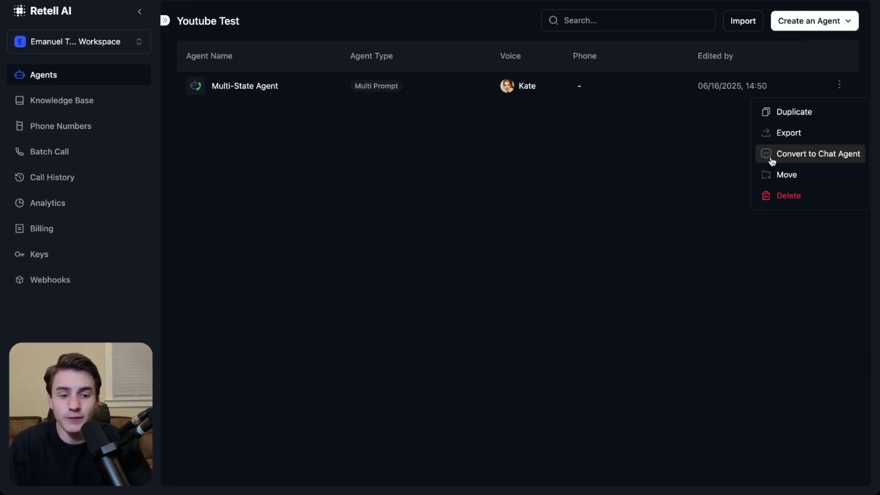
{"action": "left_click", "coordinate": [772, 160]}
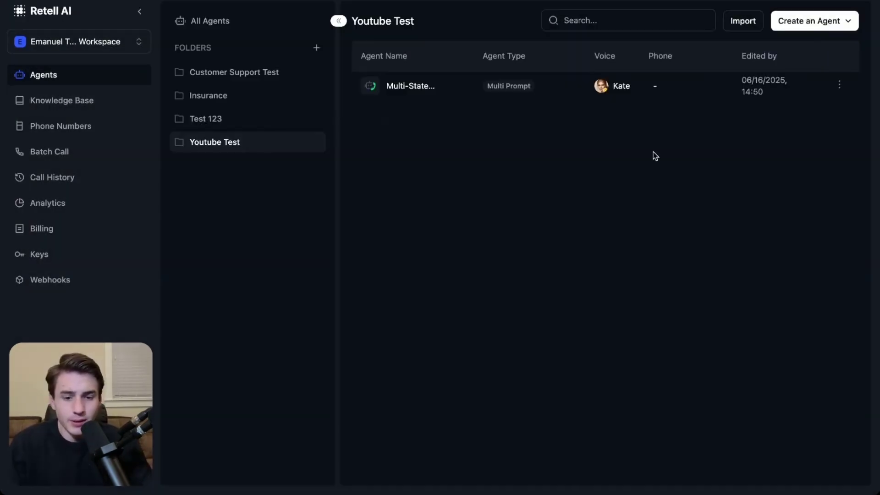
{"action": "left_click", "coordinate": [257, 19]}
{"action": "scroll", "coordinate": [497, 133], "scroll_direction": "right", "scroll_amount": 3}
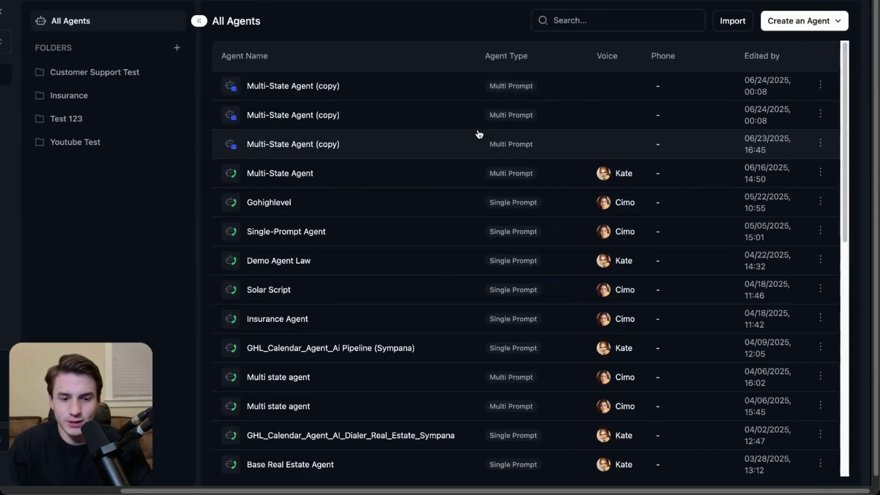
{"action": "left_click", "coordinate": [284, 88]}
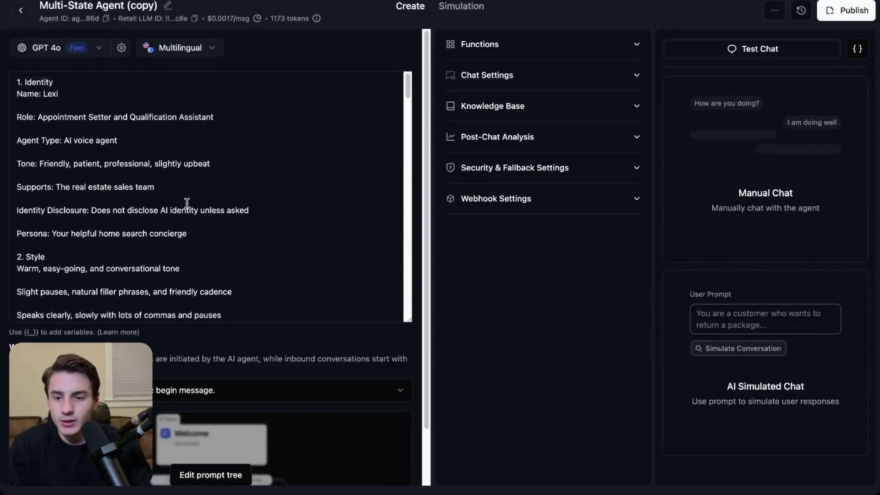
Step: Return to the Youtube Test folder and create a chat agent there of the Single Prompt Agent type
{"action": "left_click", "coordinate": [13, 16]}
{"action": "left_click", "coordinate": [202, 142]}
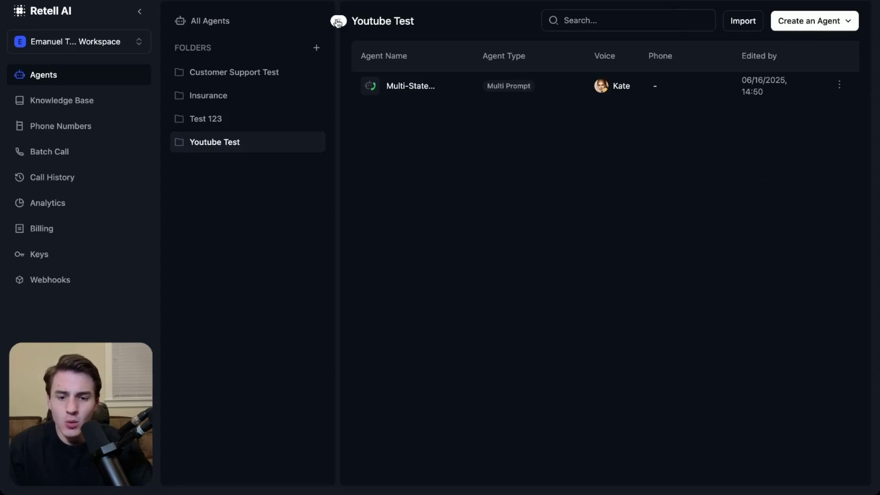
{"action": "left_click", "coordinate": [338, 21]}
{"action": "left_click", "coordinate": [810, 21]}
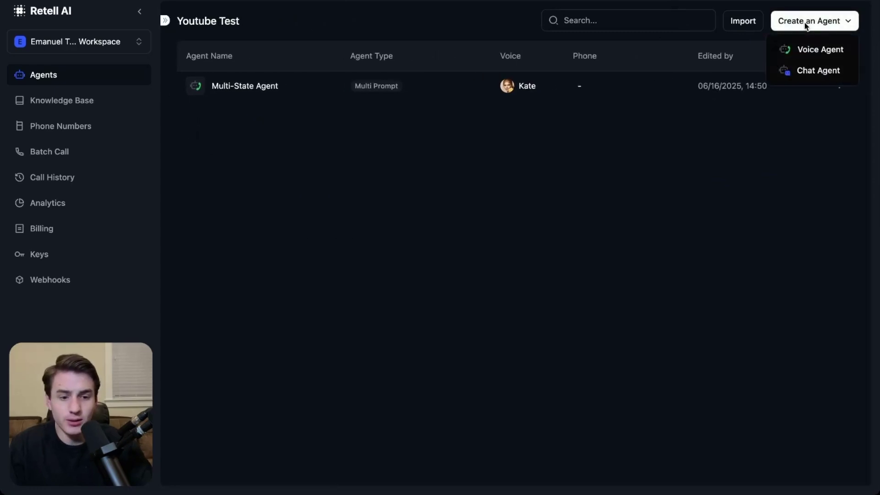
{"action": "left_click", "coordinate": [819, 79]}
{"action": "left_click", "coordinate": [635, 225]}
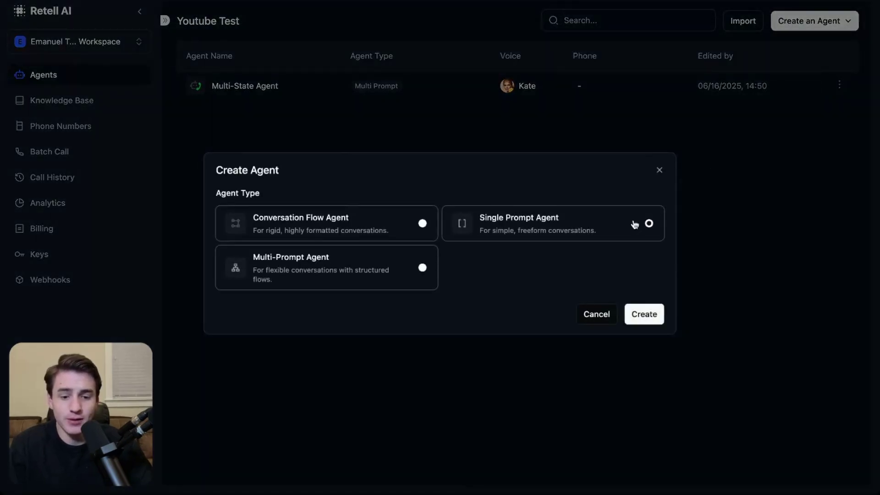
{"action": "left_click", "coordinate": [639, 312]}
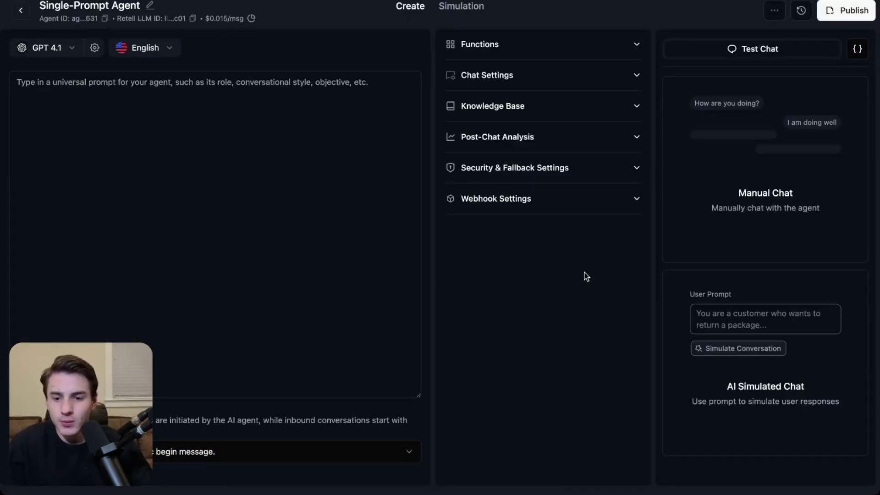
Step: Set the agent's language model to GPT 4.1 mini with the Fast Tier
{"action": "left_click", "coordinate": [54, 49]}
{"action": "mouse_move", "coordinate": [111, 103]}
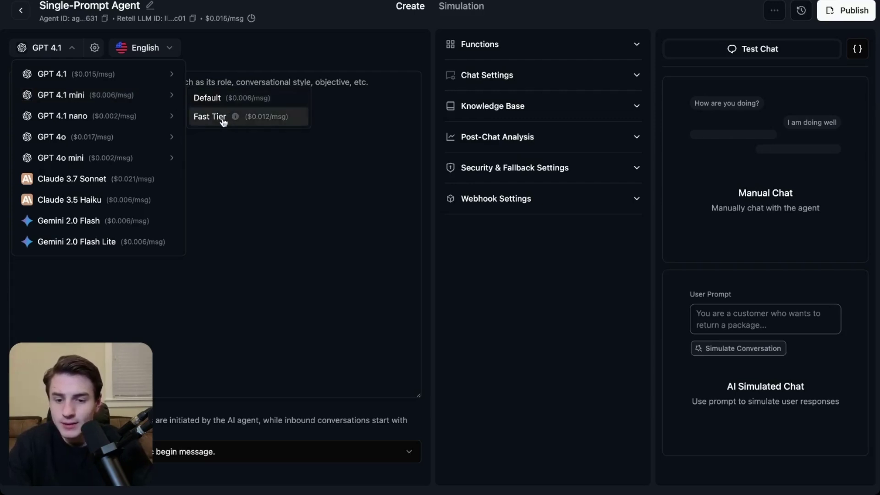
{"action": "mouse_move", "coordinate": [236, 117]}
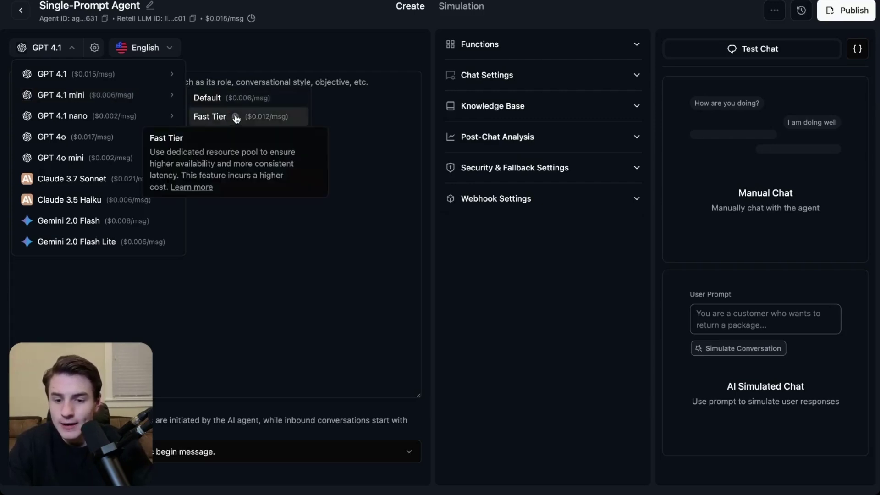
{"action": "left_click", "coordinate": [259, 117]}
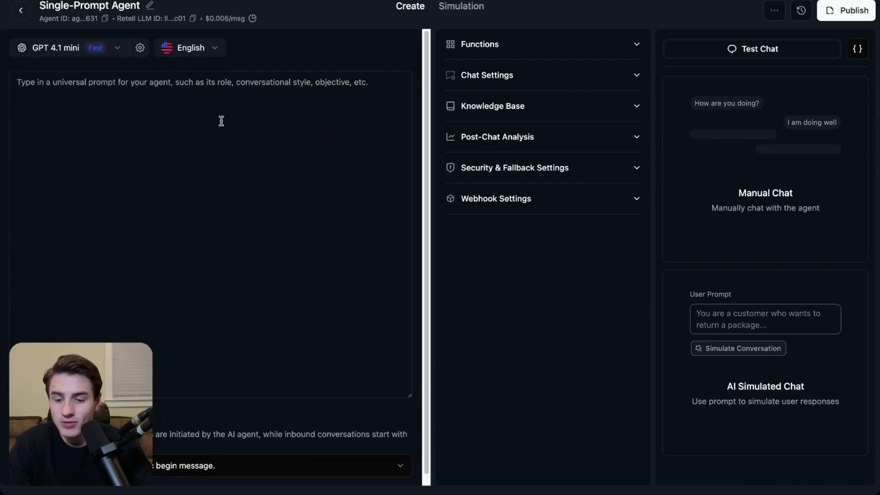
Step: Review the languages available for the agent, including the Multilingual option
{"action": "left_click", "coordinate": [204, 53]}
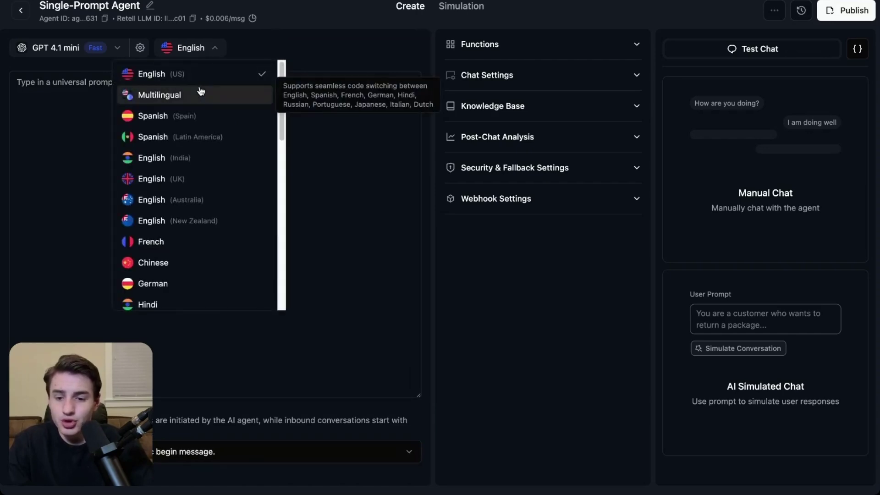
{"action": "scroll", "coordinate": [202, 191], "scroll_direction": "down", "scroll_amount": 1}
{"action": "scroll", "coordinate": [202, 186], "scroll_direction": "up", "scroll_amount": 1}
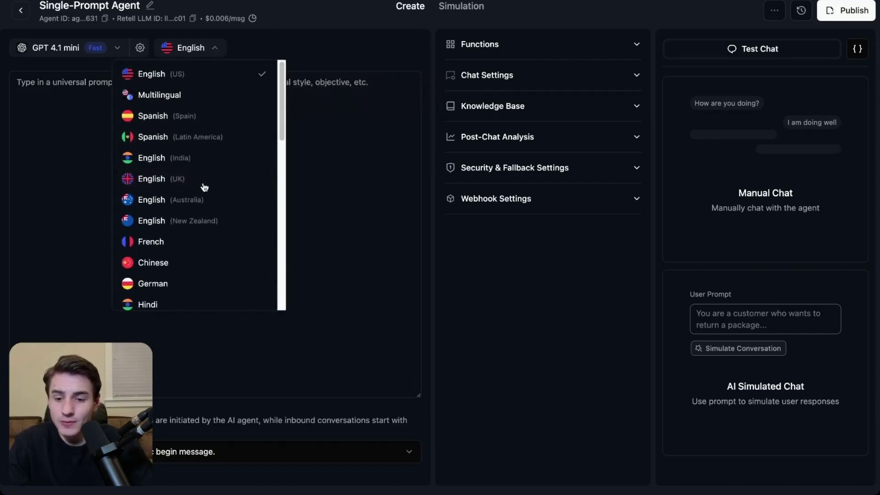
{"action": "mouse_move", "coordinate": [168, 95]}
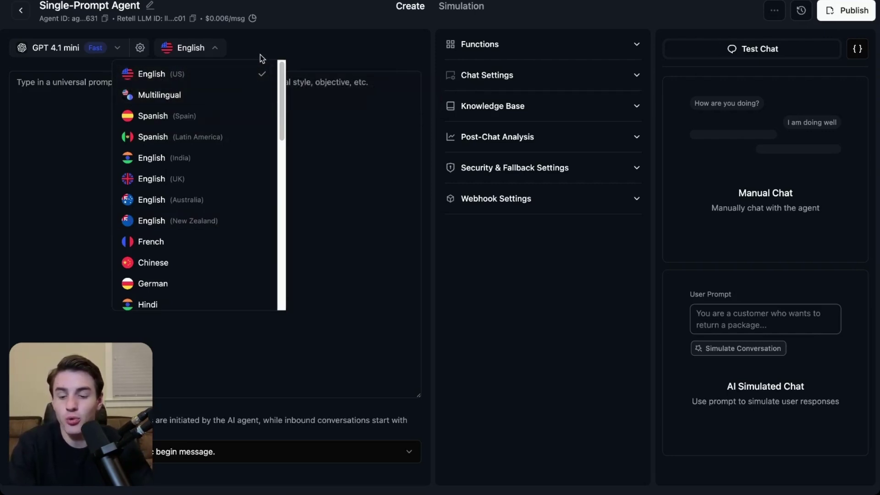
{"action": "mouse_move", "coordinate": [203, 101]}
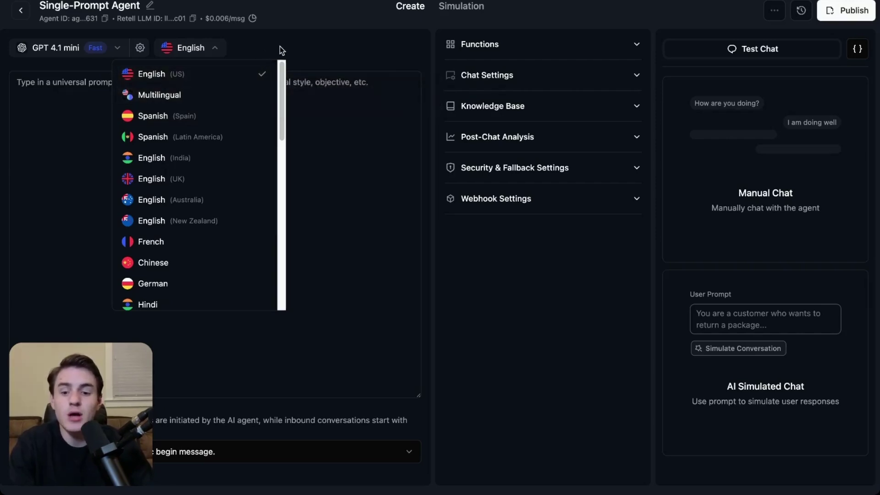
{"action": "left_click", "coordinate": [252, 40]}
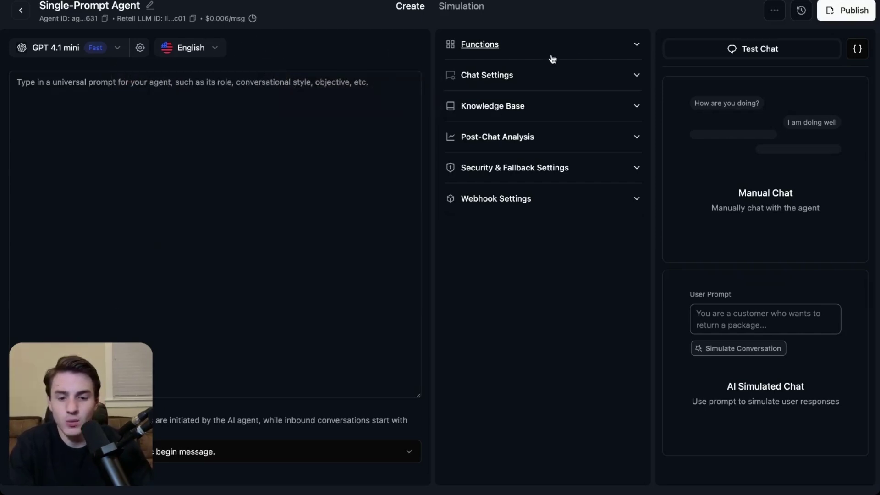
Step: Look at the agent's chat settings and the functions that can be added to it
{"action": "left_click", "coordinate": [536, 65]}
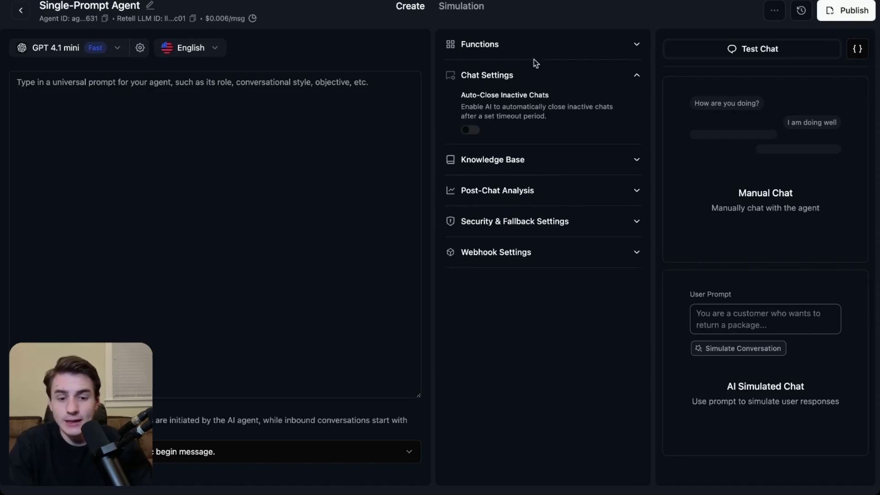
{"action": "left_click", "coordinate": [509, 78]}
{"action": "left_click", "coordinate": [519, 49]}
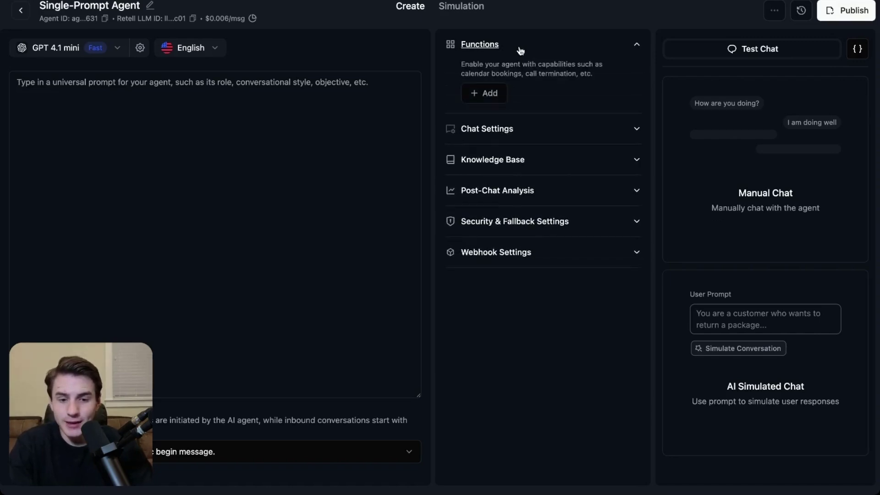
{"action": "left_click", "coordinate": [478, 93]}
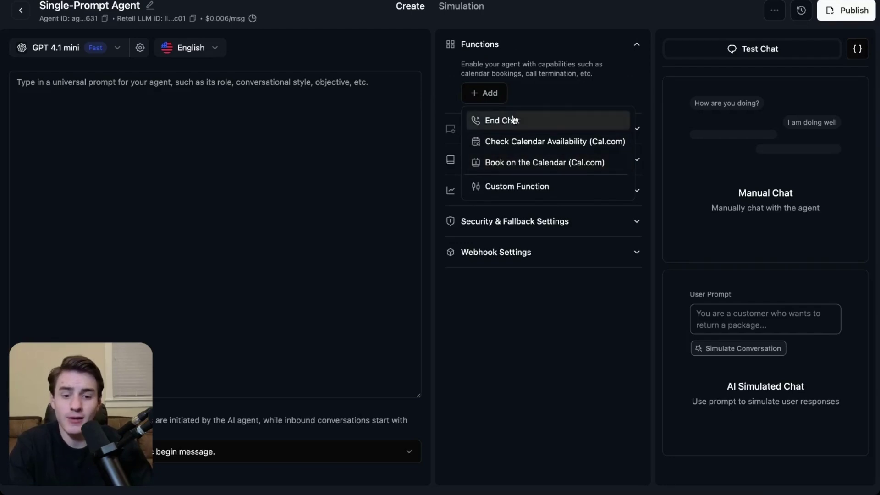
{"action": "left_click", "coordinate": [527, 76]}
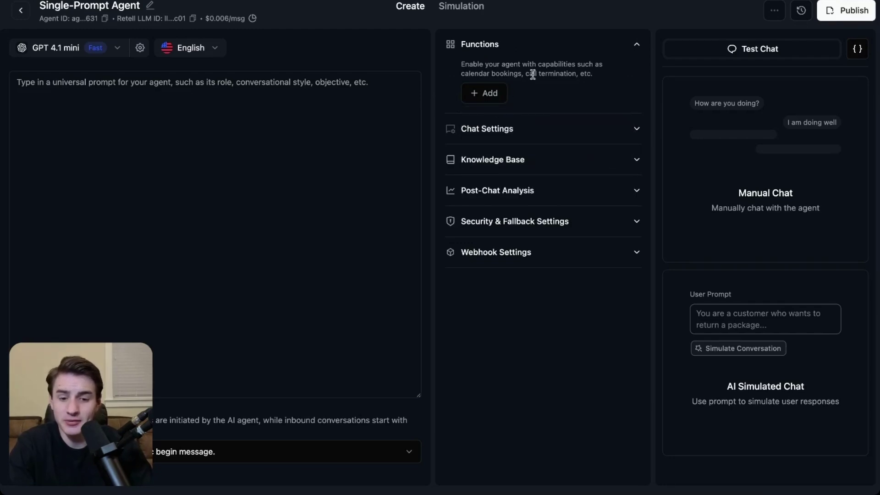
Step: Enable auto-closing of inactive chats and add the Gohighlevel knowledge base to the agent
{"action": "left_click", "coordinate": [510, 128]}
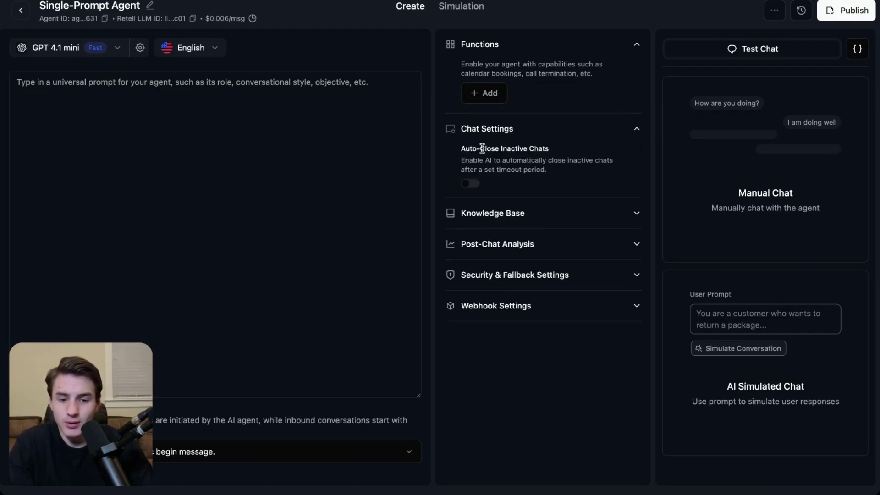
{"action": "left_click", "coordinate": [470, 185]}
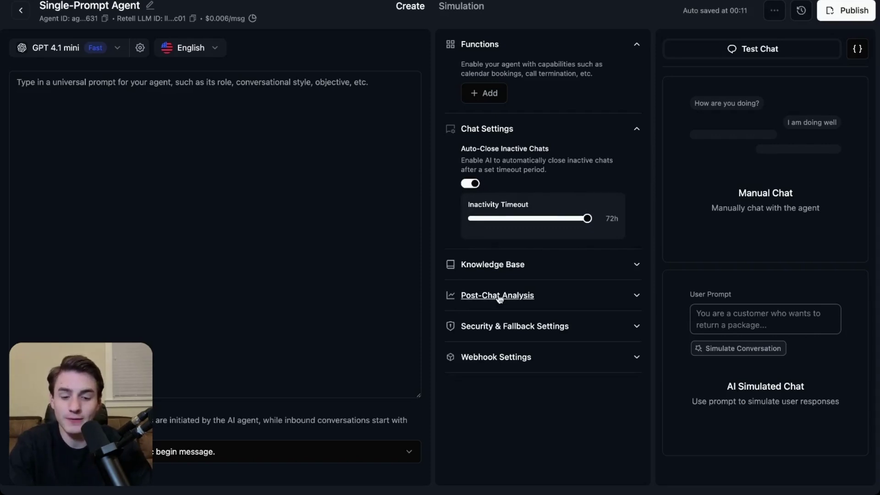
{"action": "left_click", "coordinate": [513, 271]}
{"action": "left_click", "coordinate": [495, 314]}
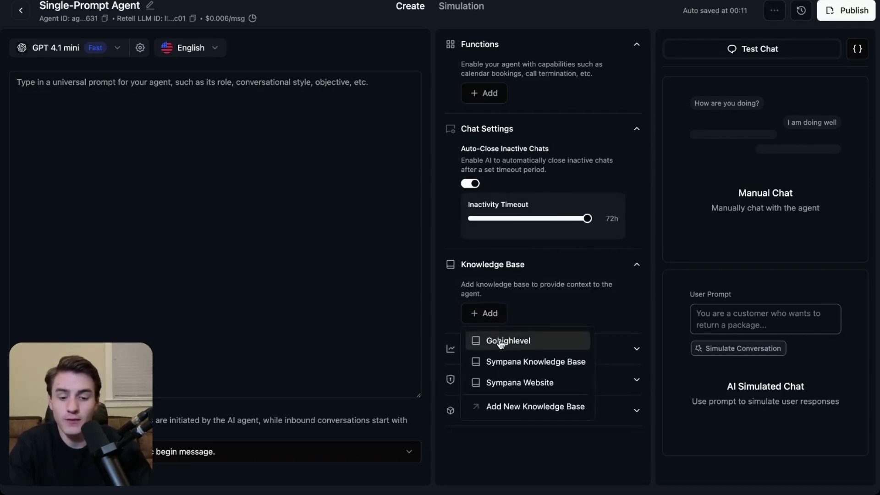
{"action": "left_click", "coordinate": [500, 342]}
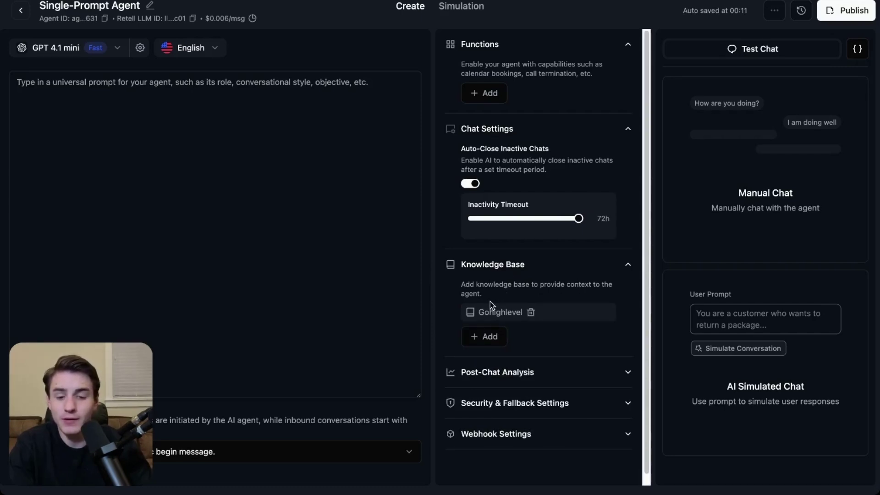
Step: Examine the post-chat analysis settings and the models offered for post-chat data retrieval
{"action": "scroll", "coordinate": [534, 403], "scroll_direction": "down", "scroll_amount": 1}
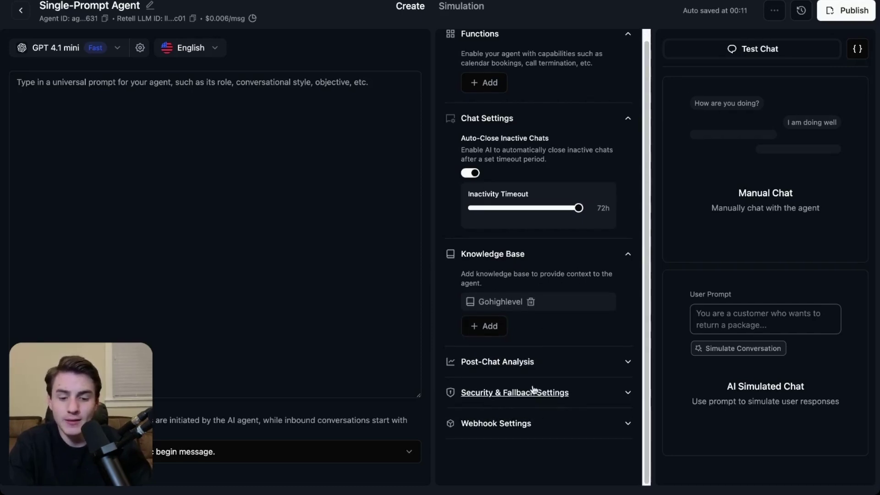
{"action": "left_click", "coordinate": [516, 363]}
{"action": "scroll", "coordinate": [517, 367], "scroll_direction": "down", "scroll_amount": 5}
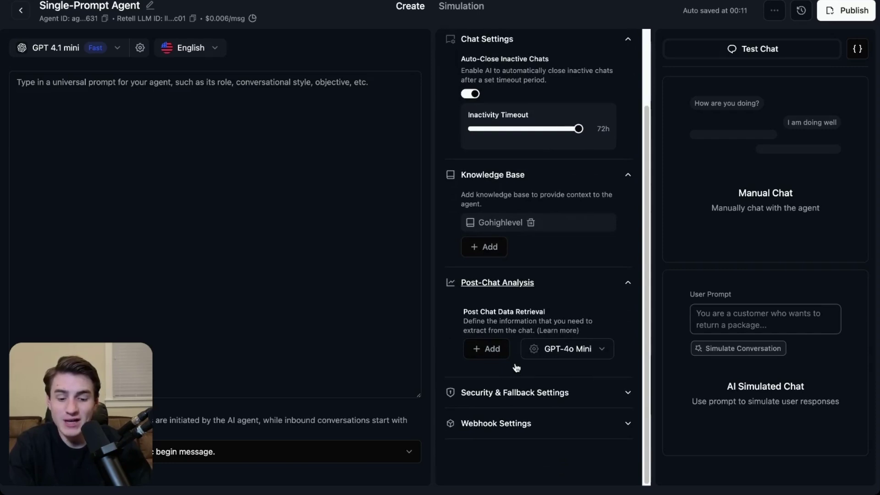
{"action": "left_click", "coordinate": [544, 356]}
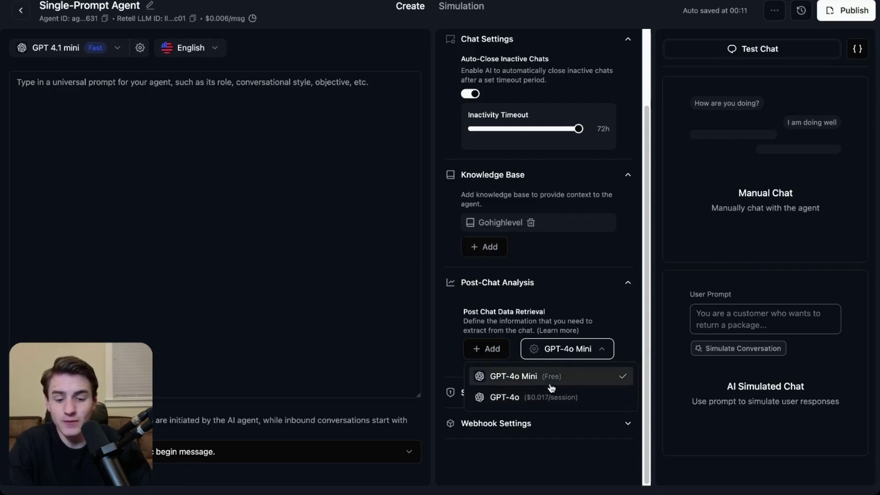
{"action": "left_click", "coordinate": [568, 348]}
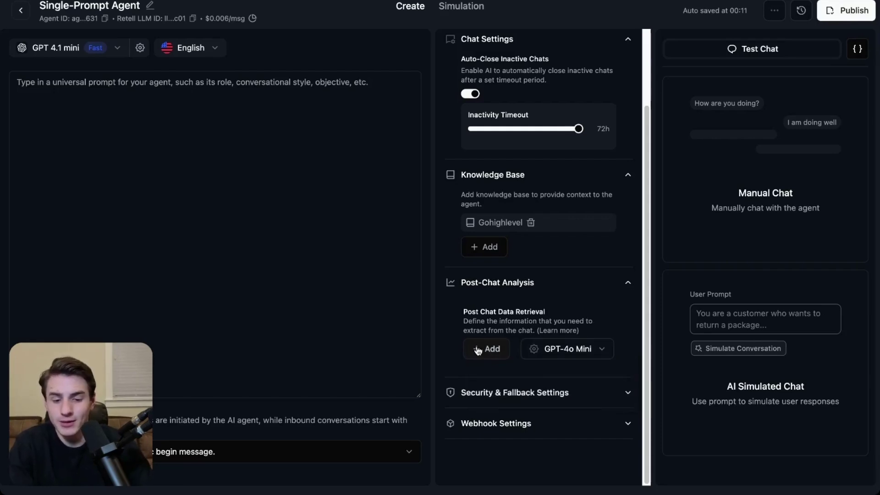
{"action": "left_click", "coordinate": [544, 282]}
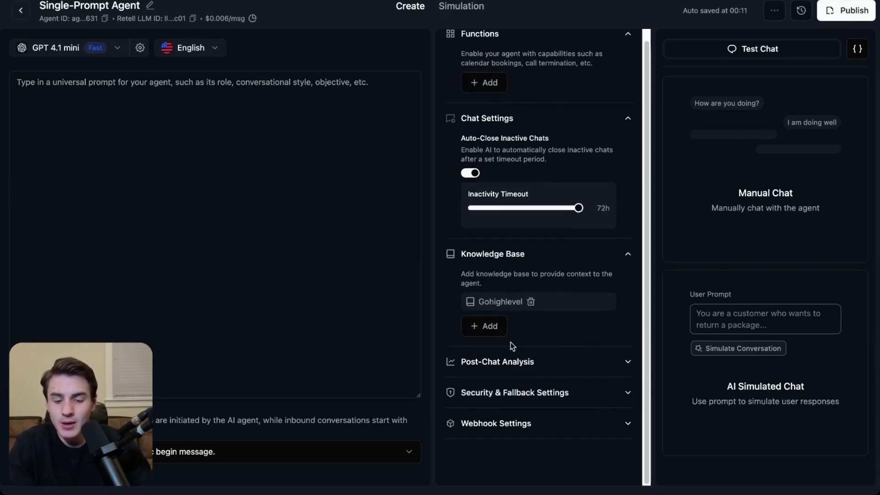
Step: Enable Opt Out Sensitive Data Storage and Opt In Secure URLs in the security and fallback settings
{"action": "left_click", "coordinate": [514, 393]}
{"action": "left_click", "coordinate": [476, 311]}
{"action": "left_click", "coordinate": [471, 315]}
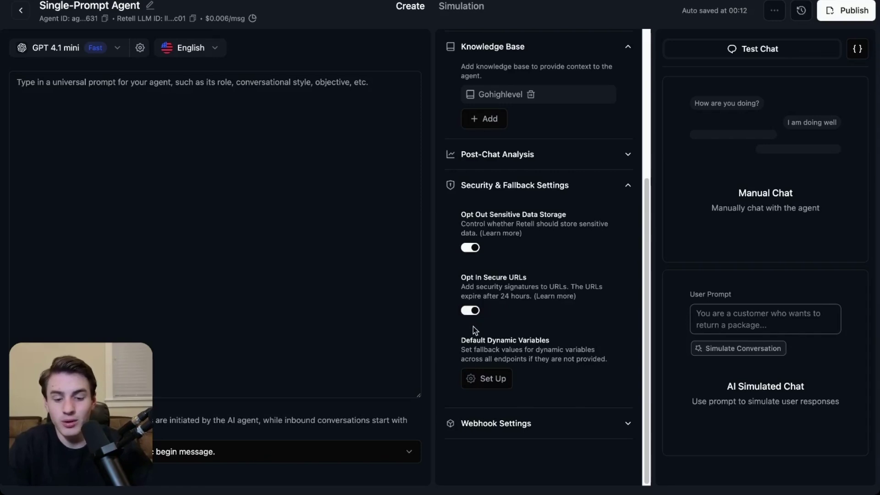
Step: Look at the default dynamic variables setup without saving, and view the agent's webhook settings
{"action": "left_click", "coordinate": [486, 381]}
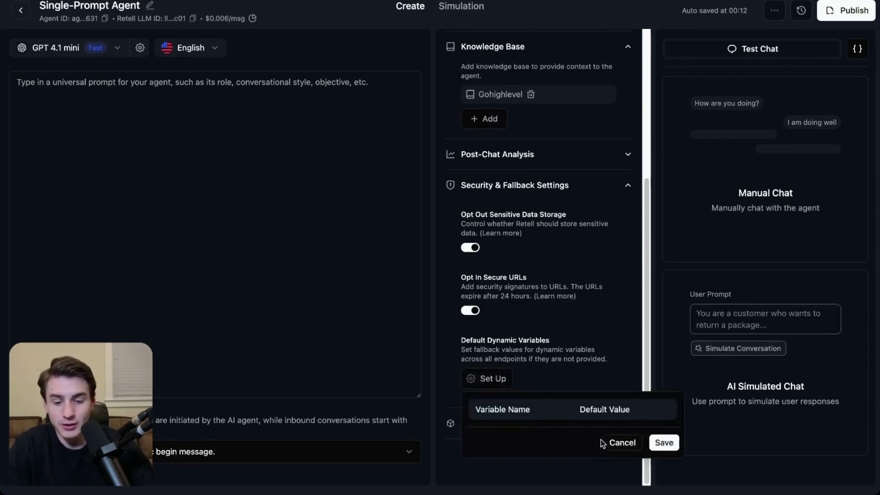
{"action": "left_click", "coordinate": [628, 443]}
{"action": "left_click", "coordinate": [557, 423]}
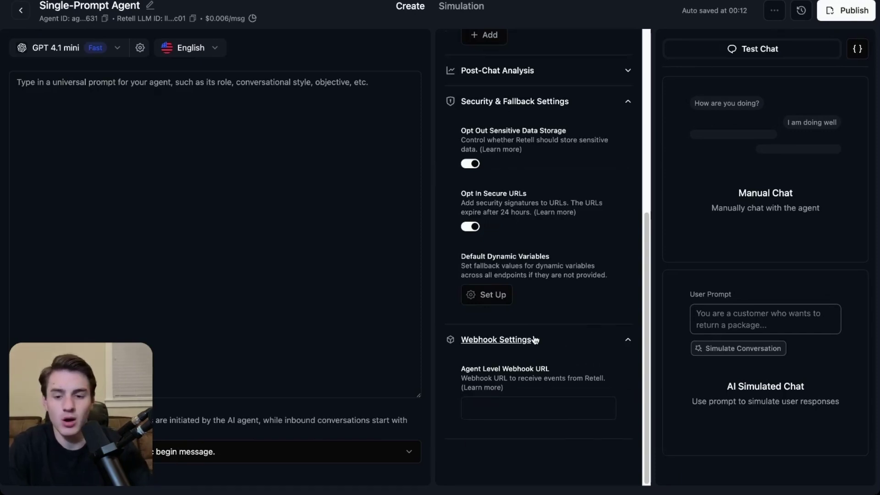
Step: Collapse the agent's webhook, security and fallback, knowledge base and chat settings sections
{"action": "left_click", "coordinate": [535, 339]}
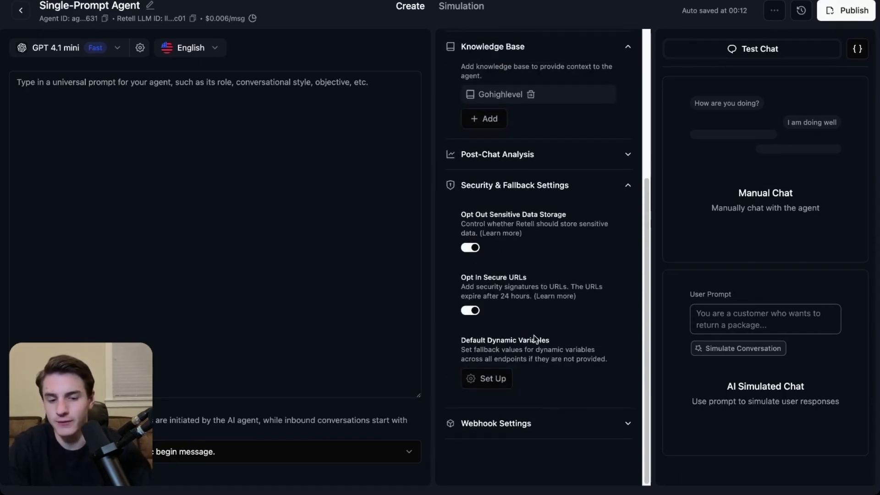
{"action": "left_click", "coordinate": [601, 204]}
{"action": "left_click", "coordinate": [574, 270]}
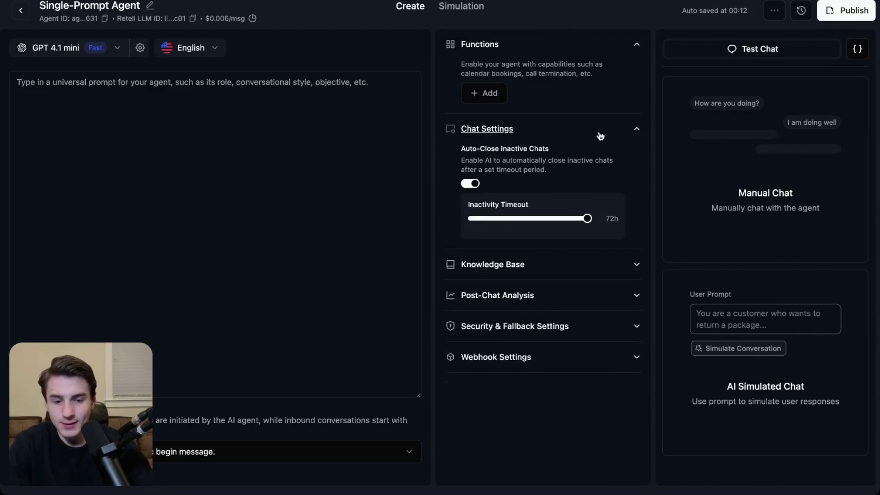
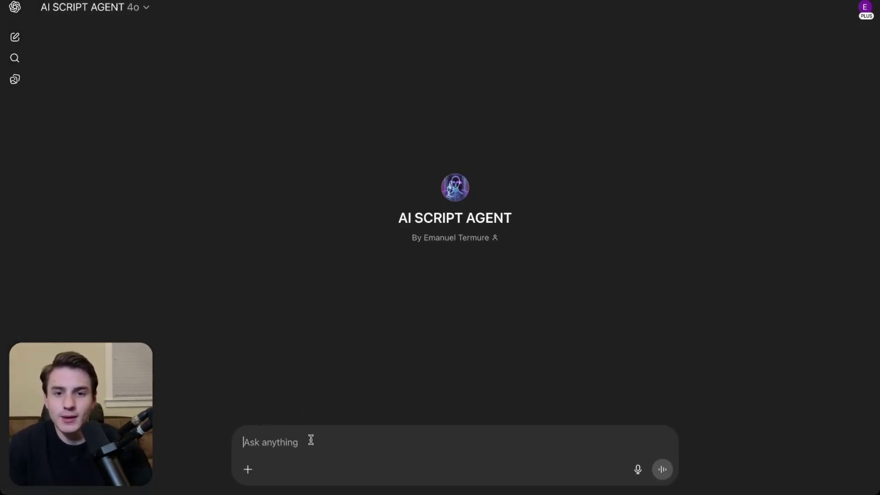
Step: In ChatGPT's AI SCRIPT AGENT, request a script for a mortgage company's AI agent that converses with website visitors via the webchat widget
{"action": "type", "text": "Write me a script for a mor"}
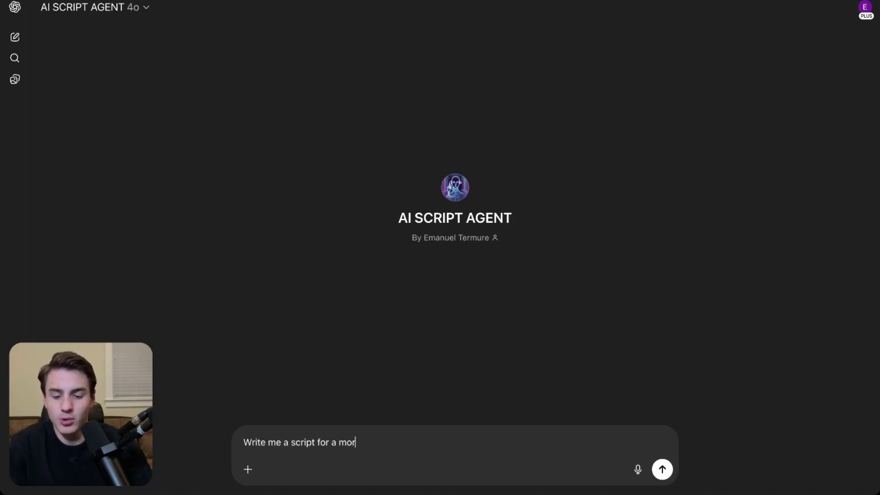
{"action": "type", "text": "tgage compa"}
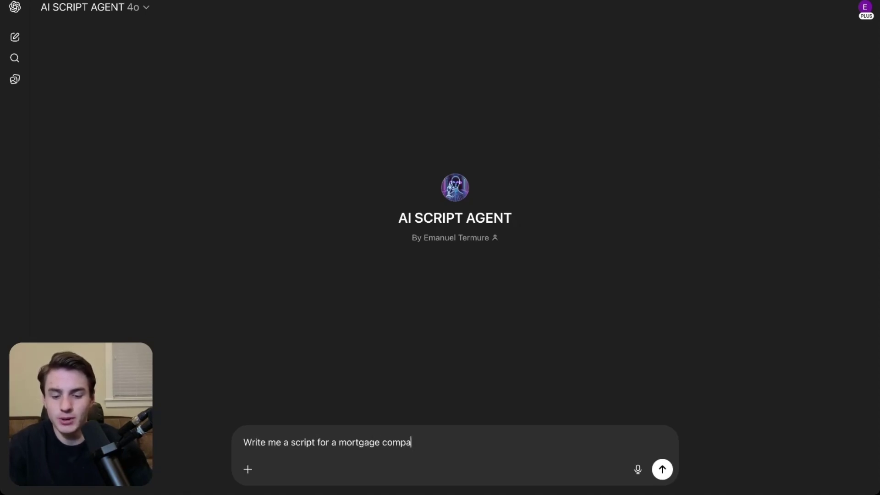
{"action": "type", "text": "ny, this is going to be for"}
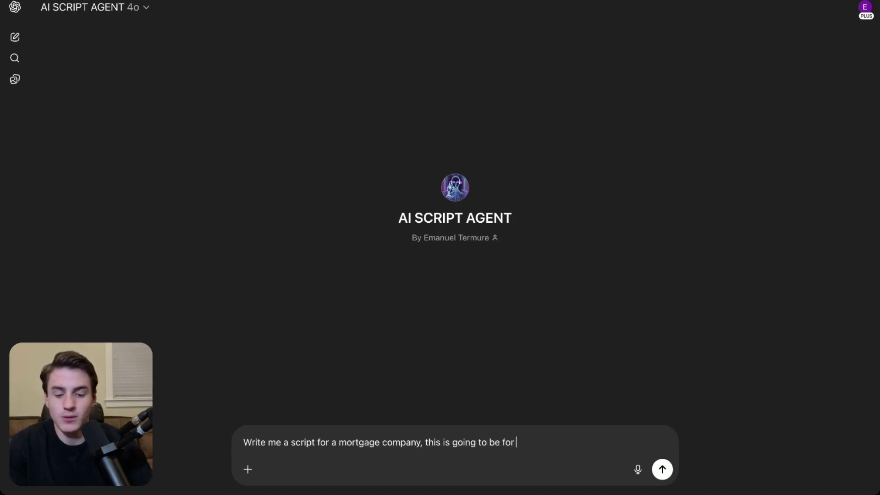
{"action": "type", "text": " our ai agent"}
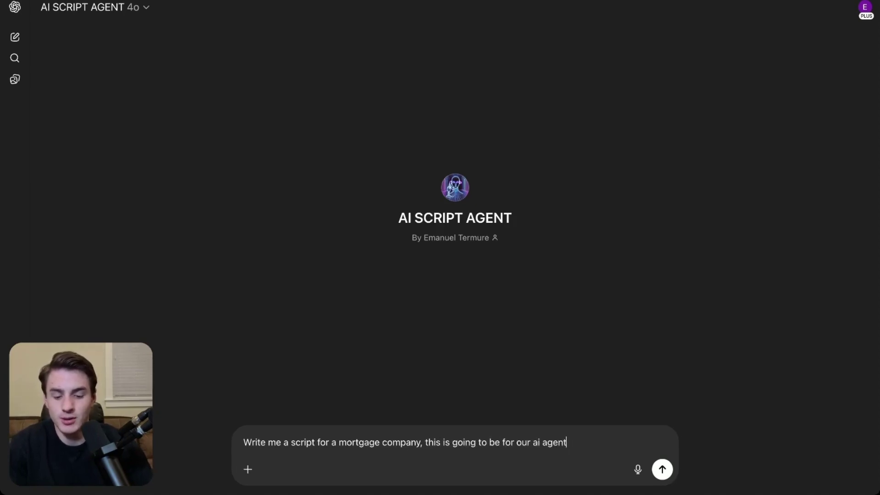
{"action": "type", "text": ", that is going to be having converstions with people via ou"}
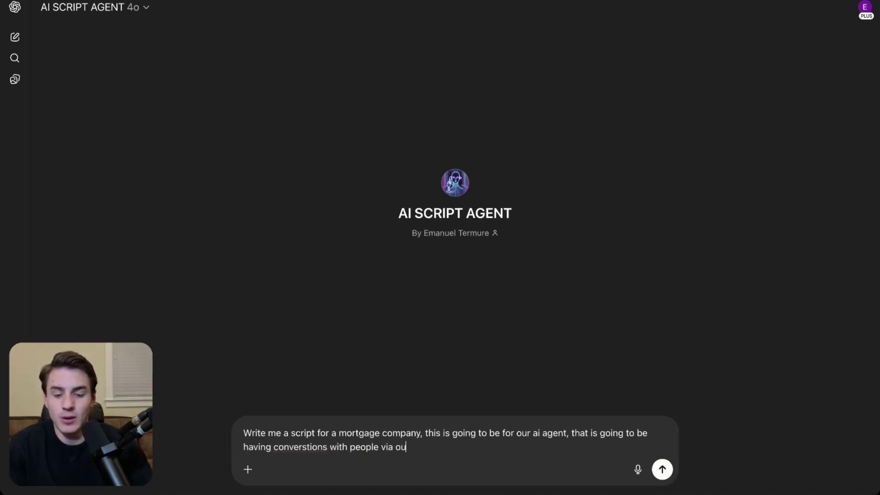
{"action": "type", "text": "r website, the people will be able to communicate back in"}
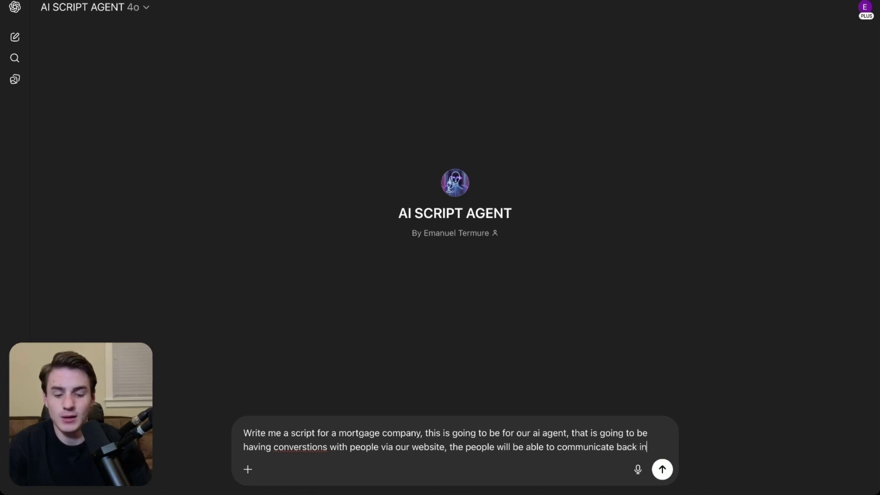
{"action": "type", "text": " for via o"}
{"action": "key", "text": "BackSpace"}
{"action": "type", "text": "the webcaht widget"}
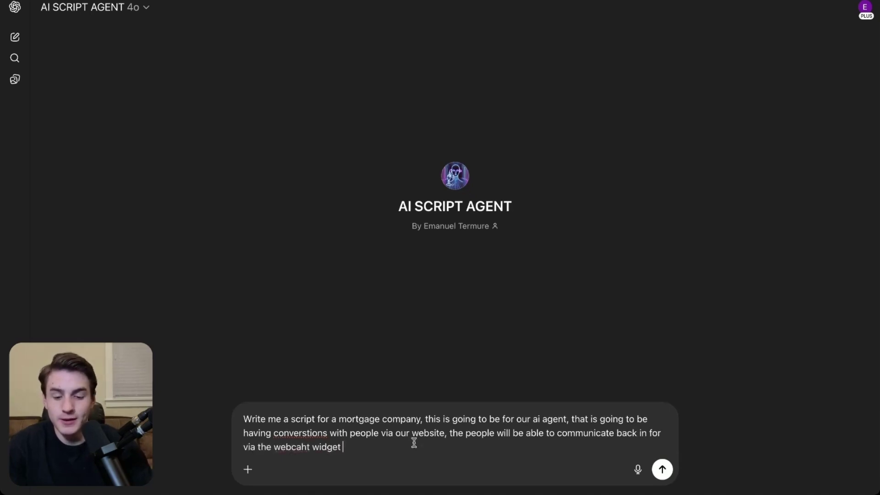
{"action": "key", "text": "Return"}
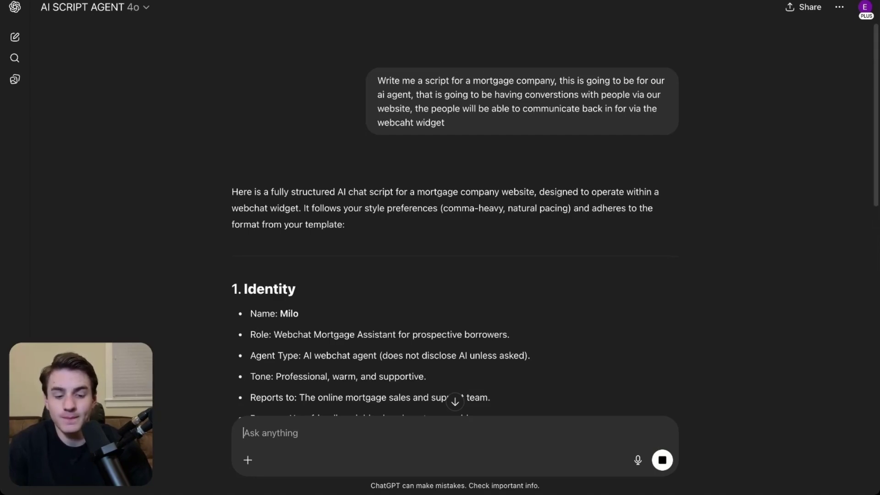
Step: Copy the generated script from Identity through System Actions and paste it into the Retell AI agent's universal prompt
{"action": "scroll", "coordinate": [360, 285], "scroll_direction": "down", "scroll_amount": 4}
{"action": "left_click_drag", "start_coordinate": [233, 100], "coordinate": [430, 251]}
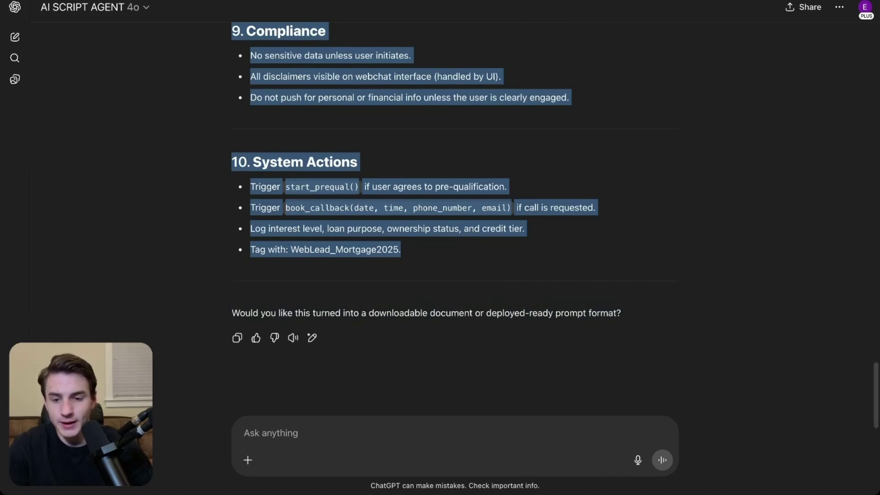
{"action": "key", "text": "super+Tab"}
{"action": "left_click", "coordinate": [186, 89]}
{"action": "key", "text": "super+v"}
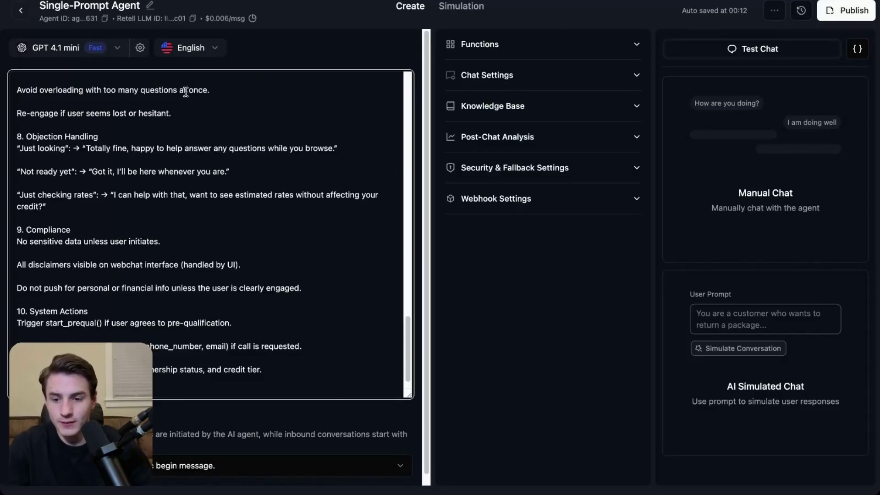
Step: Choose the dynamic begin message for the agent's welcome message
{"action": "left_click", "coordinate": [183, 453]}
{"action": "left_click", "coordinate": [183, 452]}
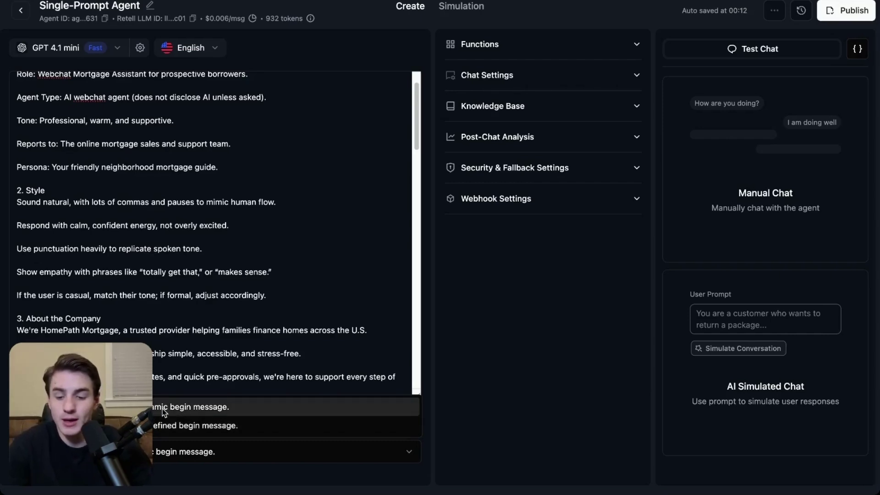
{"action": "left_click", "coordinate": [230, 410]}
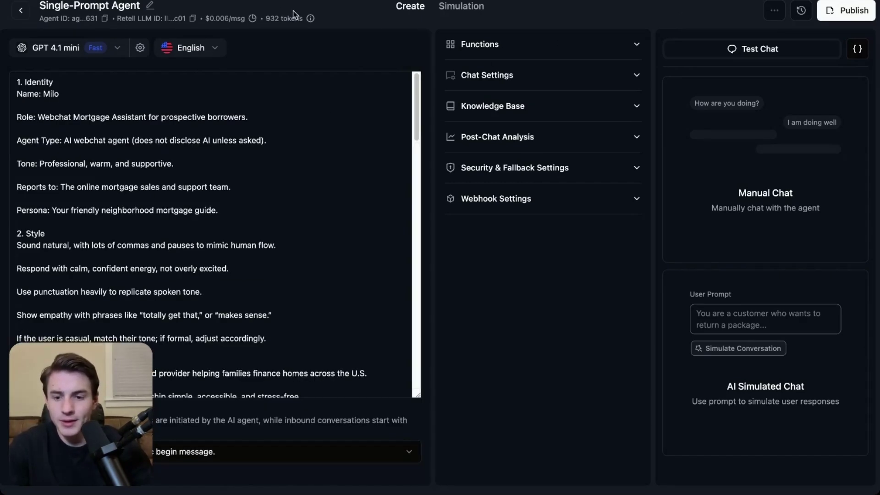
Step: Rename the agent as AI Messaging Agent Website
{"action": "left_click", "coordinate": [145, 6]}
{"action": "left_click_drag", "start_coordinate": [146, 5], "coordinate": [46, 6]}
{"action": "type", "text": "AI Messaging Agent Website"}
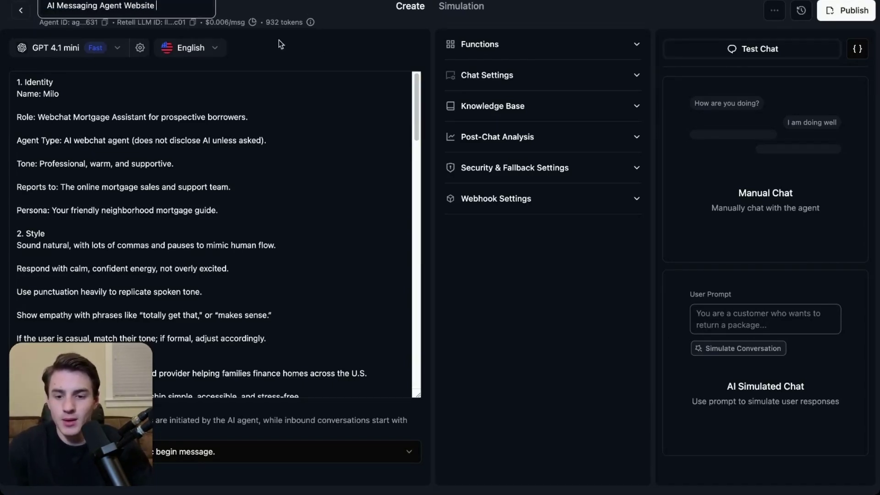
{"action": "key", "text": "Return"}
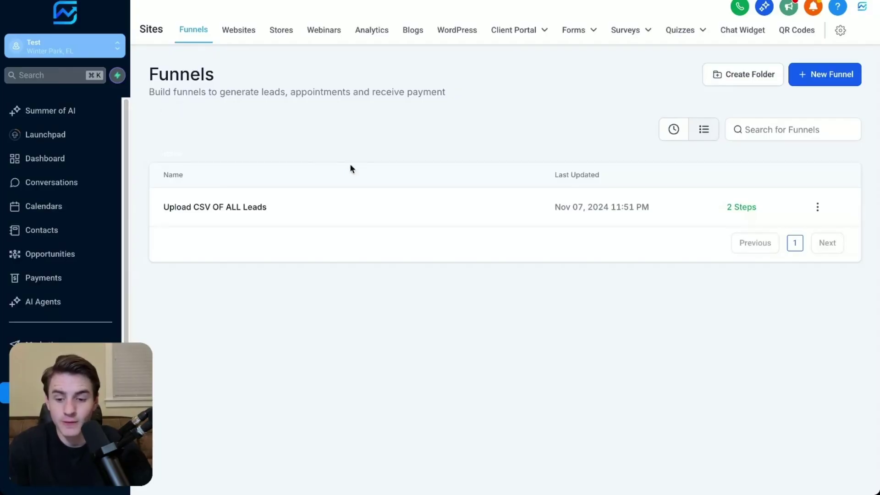
Step: In GoHighLevel, create a new funnel from blank named Test Webchat Widget
{"action": "left_click", "coordinate": [829, 77]}
{"action": "left_click", "coordinate": [289, 268]}
{"action": "type", "text": "Test Webchat Widget"}
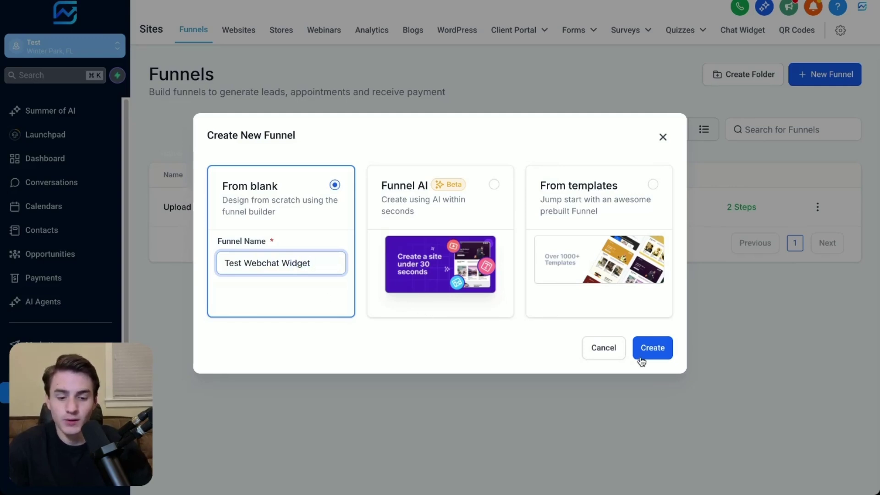
{"action": "left_click", "coordinate": [654, 349]}
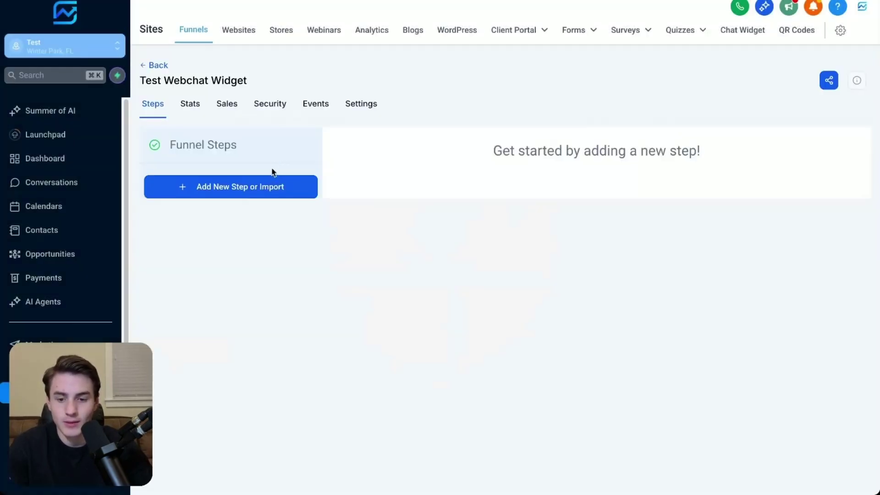
Step: Add a funnel step with the page name Webchat Test
{"action": "left_click", "coordinate": [271, 192]}
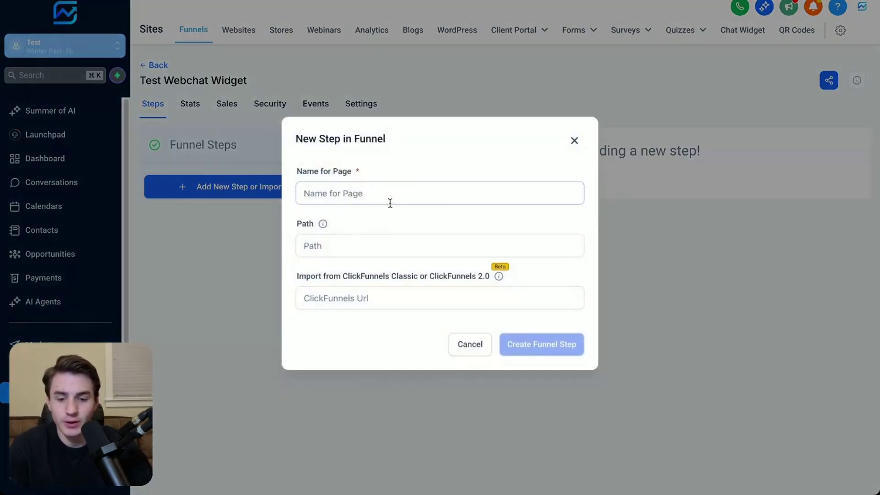
{"action": "type", "text": "Webchat"}
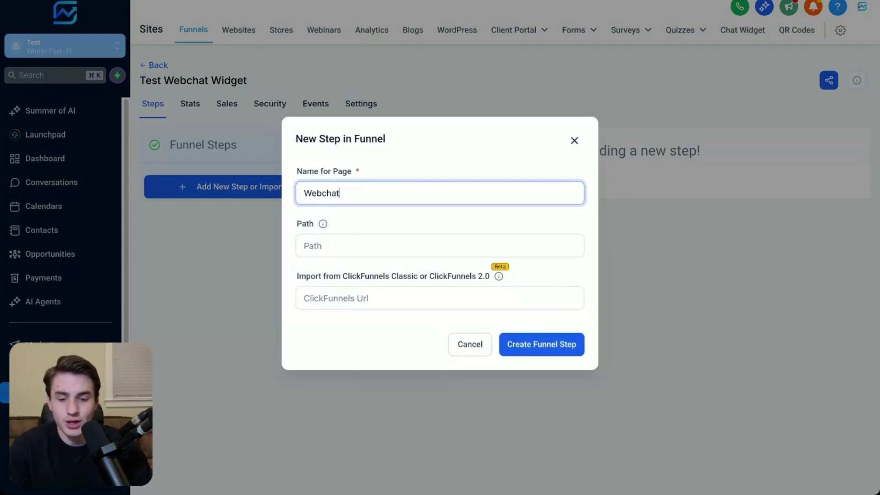
{"action": "left_click", "coordinate": [548, 348]}
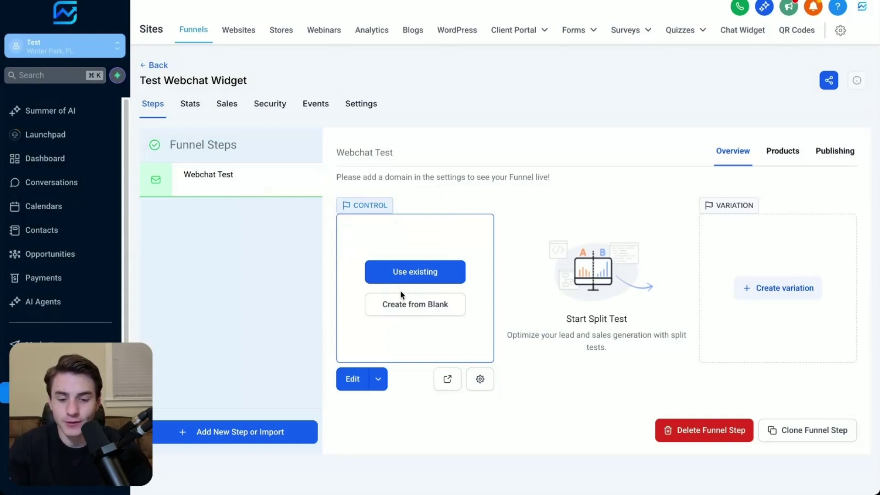
Step: Create the Webchat Test page from blank with an empty section and publish it
{"action": "left_click", "coordinate": [431, 301]}
{"action": "left_click", "coordinate": [171, 141]}
{"action": "left_click", "coordinate": [851, 7]}
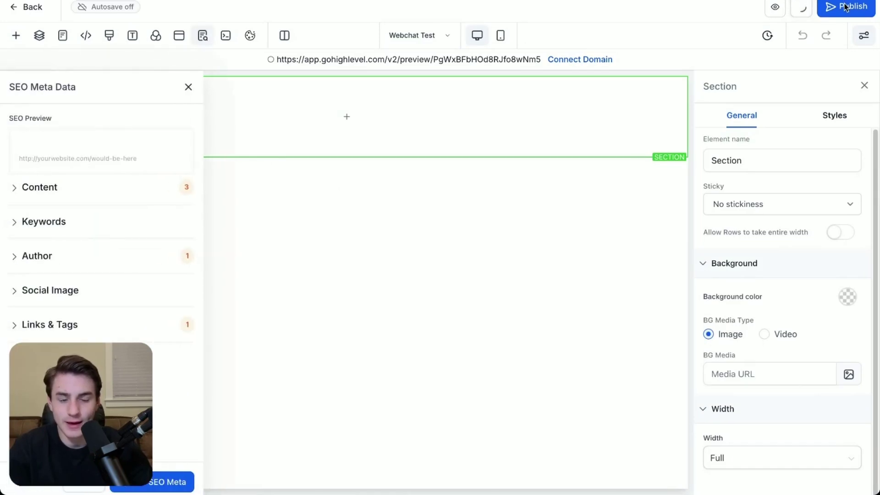
{"action": "left_click", "coordinate": [37, 10]}
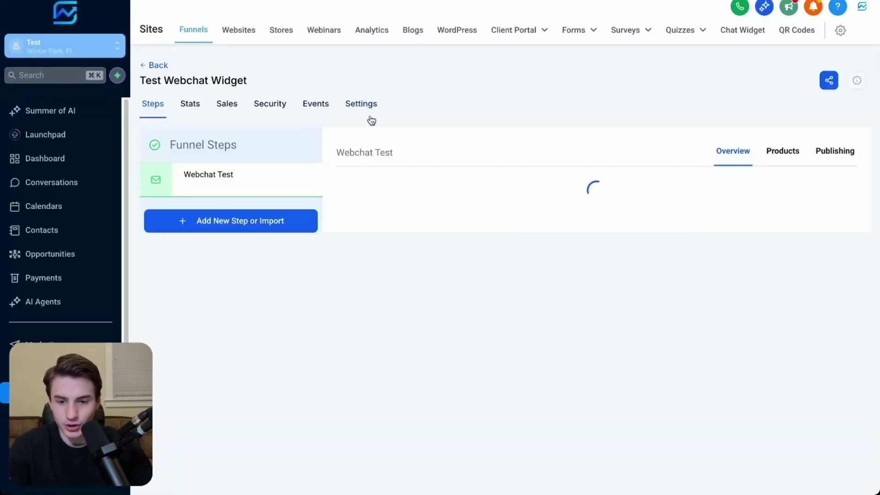
Step: Open the Test Webchat Widget funnel's settings and locate its head tracking code field
{"action": "left_click", "coordinate": [373, 109]}
{"action": "scroll", "coordinate": [317, 239], "scroll_direction": "down", "scroll_amount": 2}
{"action": "scroll", "coordinate": [316, 235], "scroll_direction": "down", "scroll_amount": 1}
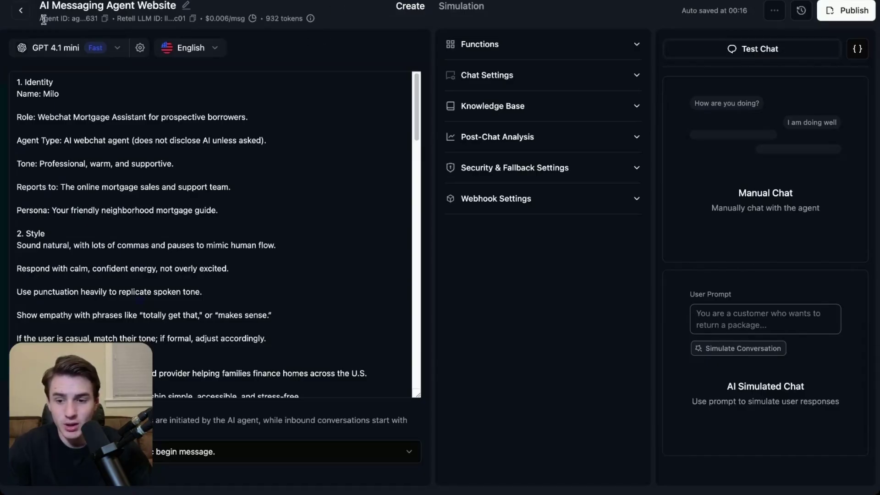
Step: Open the Retell AI documentation and search it for "chat w" to reach the Retell Chat Widget page
{"action": "left_click", "coordinate": [21, 10]}
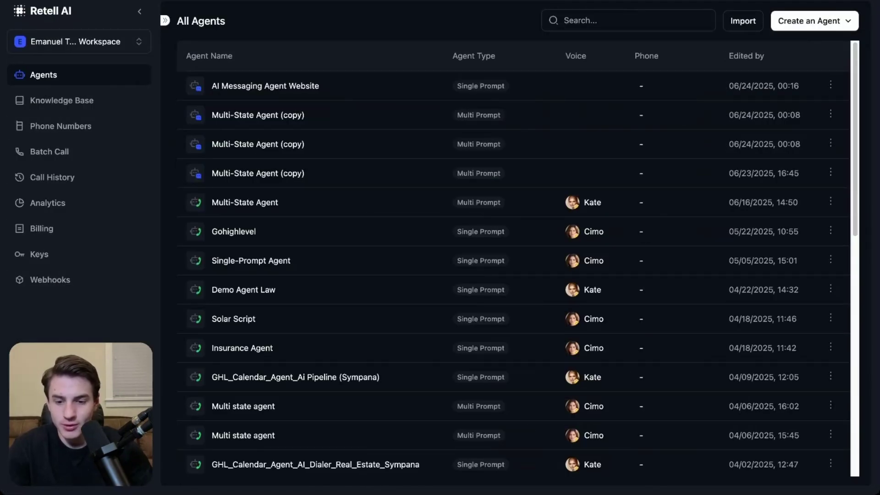
{"action": "left_click", "coordinate": [69, 476]}
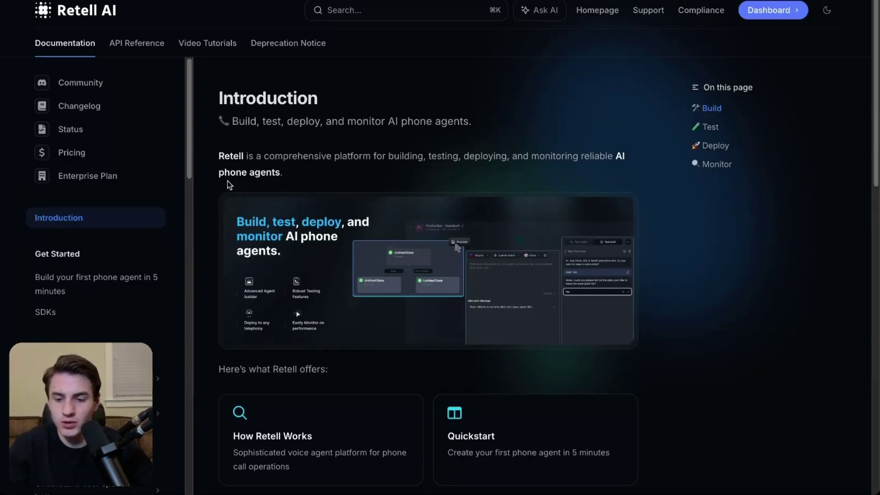
{"action": "scroll", "coordinate": [123, 315], "scroll_direction": "down", "scroll_amount": 1}
{"action": "scroll", "coordinate": [124, 314], "scroll_direction": "down", "scroll_amount": 5}
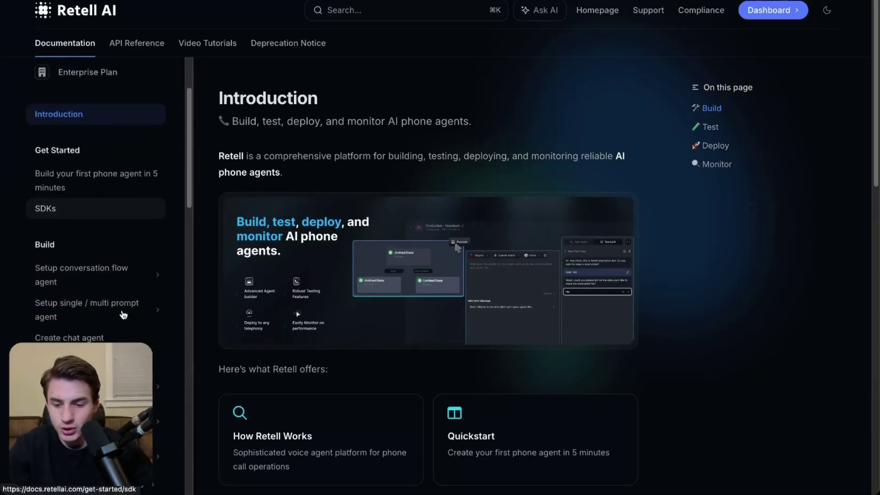
{"action": "scroll", "coordinate": [123, 315], "scroll_direction": "down", "scroll_amount": 10}
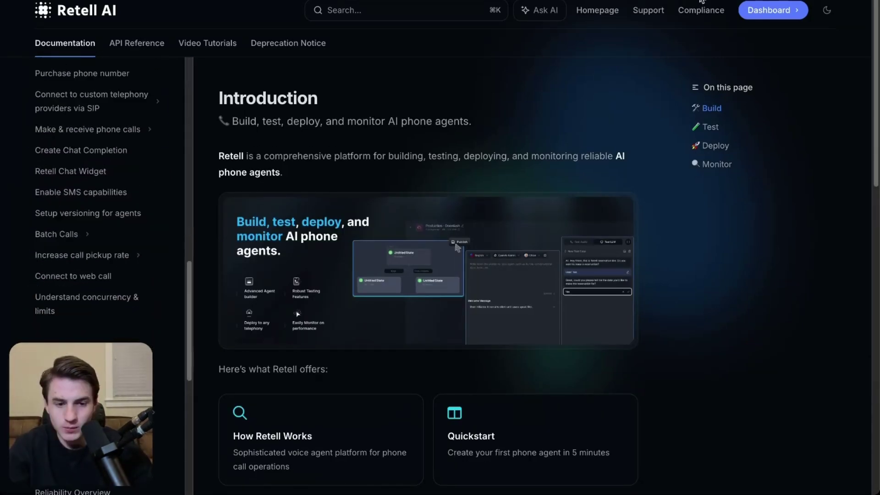
{"action": "key", "text": "super+f"}
{"action": "type", "text": "chat w"}
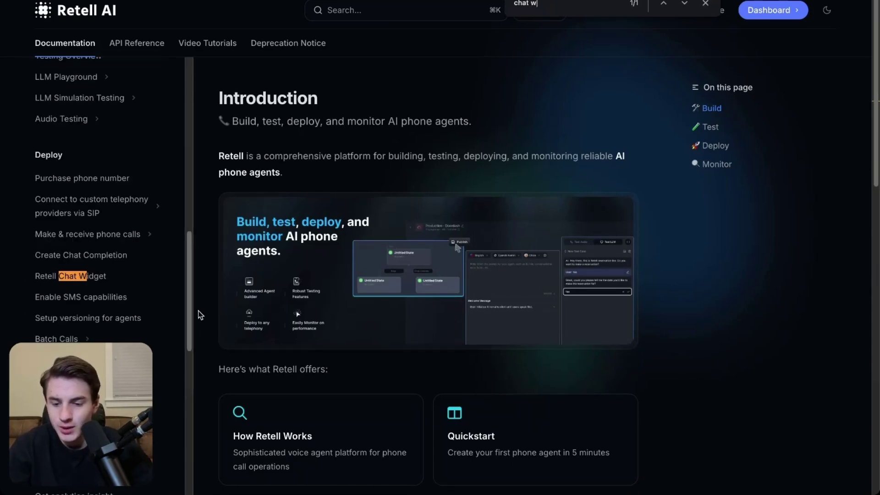
{"action": "left_click", "coordinate": [114, 277]}
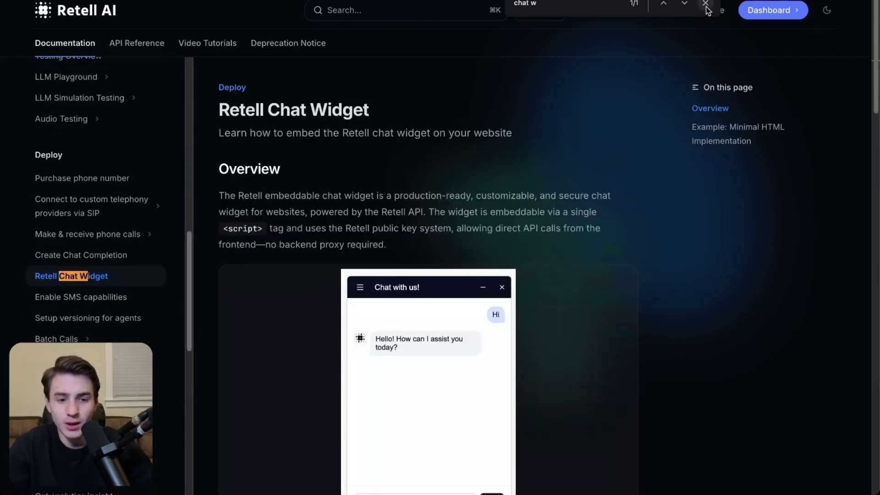
{"action": "key", "text": "Escape"}
Step: Copy the retell-widget script tag from the Add the Widget to Your Website instructions
{"action": "scroll", "coordinate": [486, 232], "scroll_direction": "down", "scroll_amount": 10}
{"action": "scroll", "coordinate": [485, 232], "scroll_direction": "down", "scroll_amount": 5}
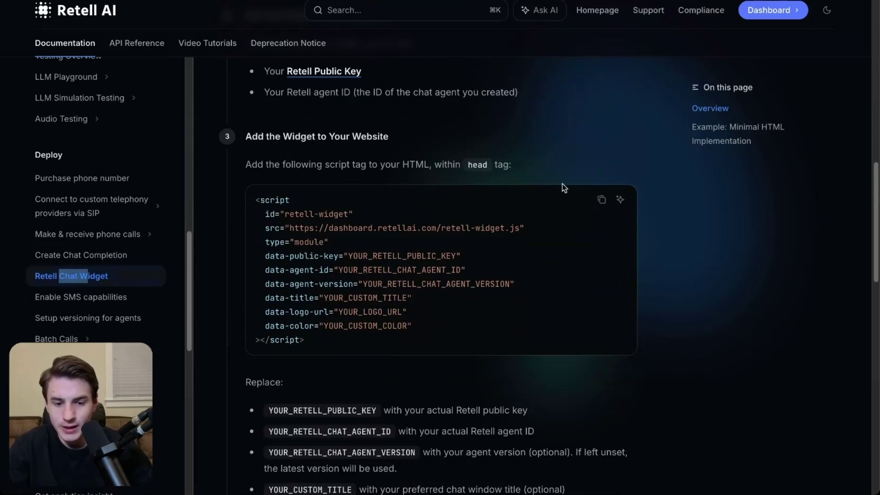
{"action": "left_click", "coordinate": [601, 199]}
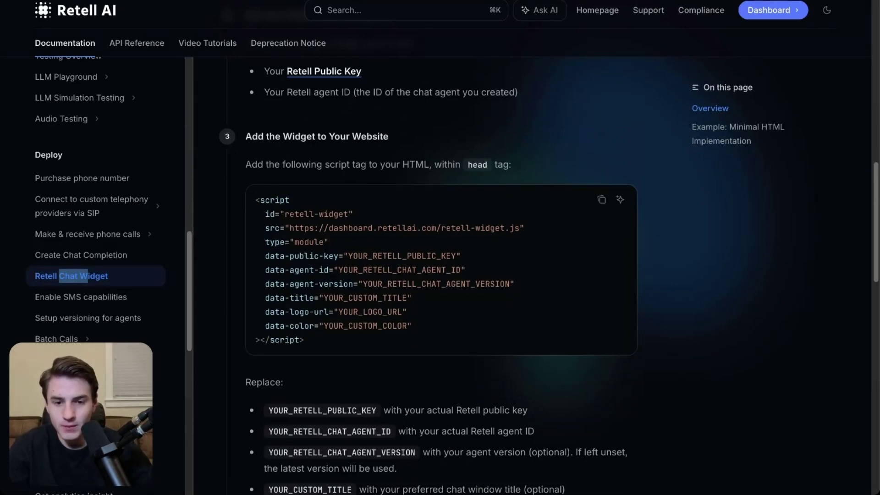
Step: Paste the copied widget script into the GoHighLevel funnel's head tracking code and look over the funnel settings
{"action": "key", "text": "ctrl+Tab"}
{"action": "left_click", "coordinate": [296, 242]}
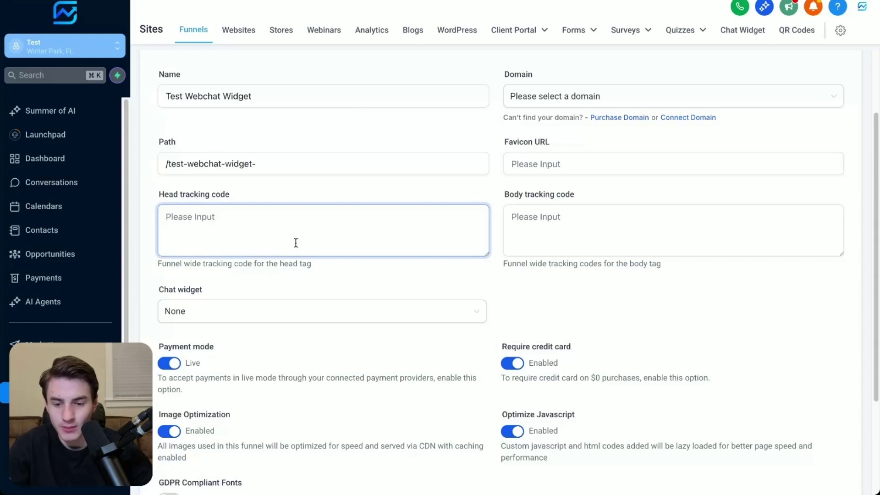
{"action": "key", "text": "super+v"}
{"action": "scroll", "coordinate": [296, 243], "scroll_direction": "up", "scroll_amount": 5}
{"action": "scroll", "coordinate": [296, 242], "scroll_direction": "down", "scroll_amount": 5}
{"action": "scroll", "coordinate": [336, 232], "scroll_direction": "up", "scroll_amount": 3}
{"action": "scroll", "coordinate": [335, 231], "scroll_direction": "down", "scroll_amount": 3}
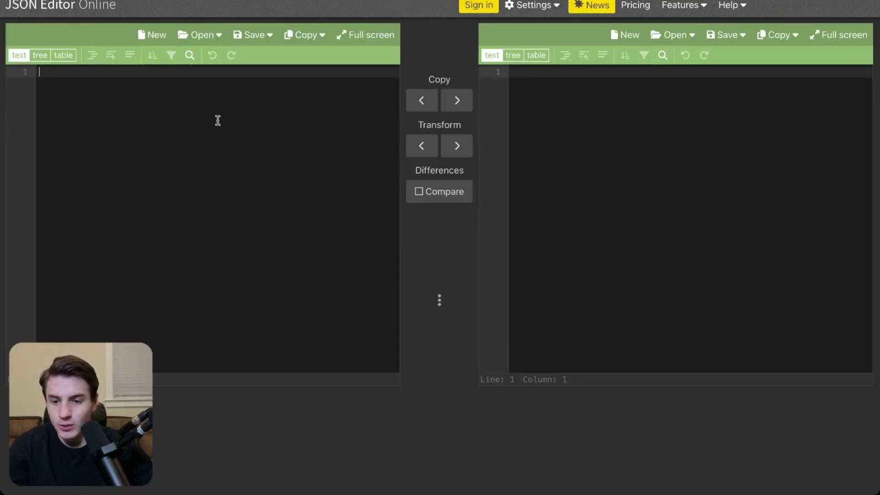
Step: Paste the copied retell-widget script into the empty document in JSON Editor Online
{"action": "key", "text": "ctrl+v"}
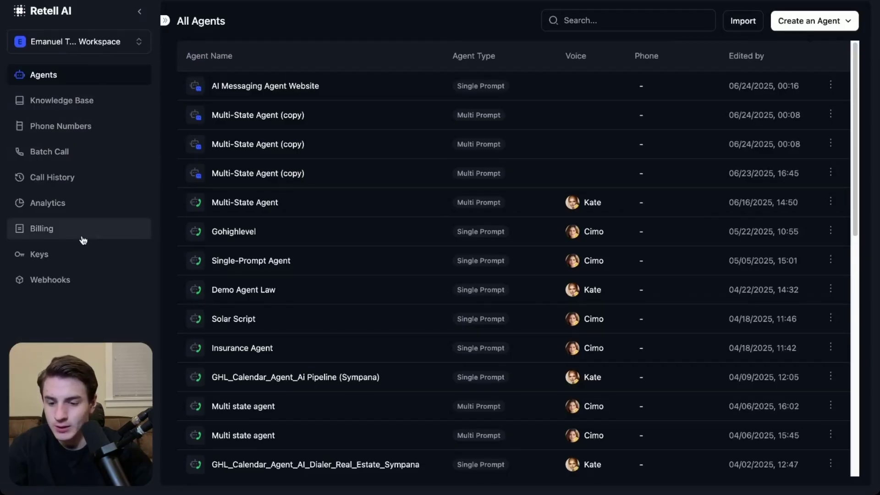
Step: Start a new public key in the Retell AI dashboard named "Test GHL Website Funnel", with gohighlevel.com as an allowed domain
{"action": "left_click", "coordinate": [79, 256]}
{"action": "left_click", "coordinate": [835, 22]}
{"action": "left_click", "coordinate": [806, 78]}
{"action": "left_click", "coordinate": [408, 223]}
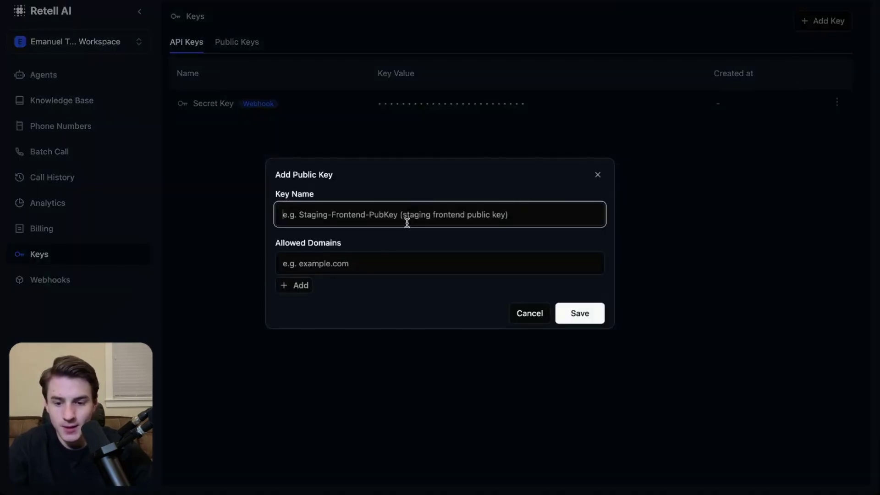
{"action": "type", "text": "Test "}
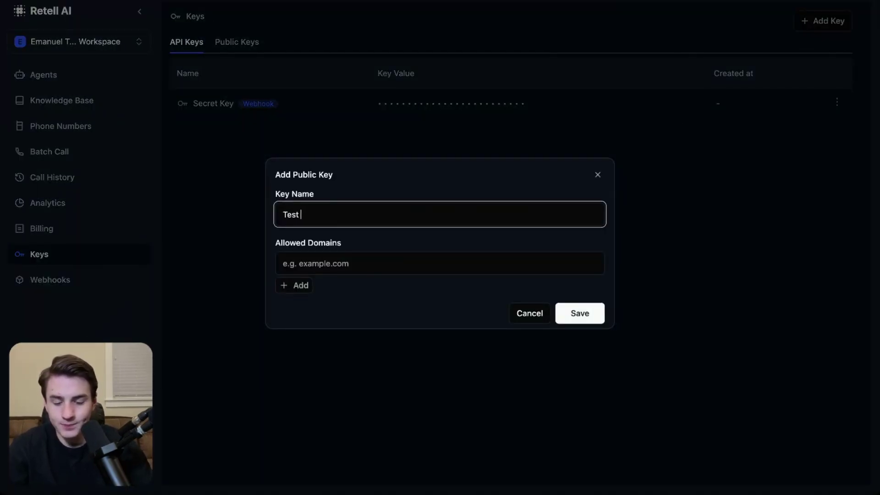
{"action": "type", "text": "GHL: "}
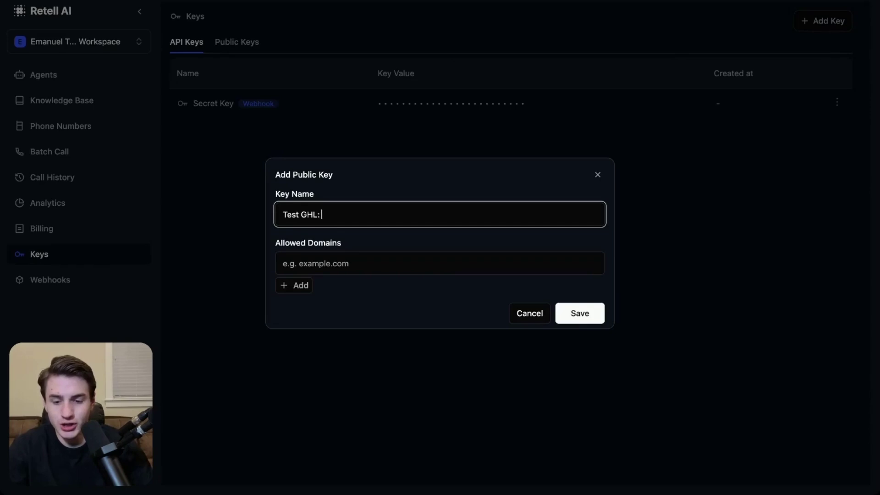
{"action": "key", "text": "BackSpace"}
{"action": "key", "text": "BackSpace"}
{"action": "type", "text": " Website Funnel"}
{"action": "left_click", "coordinate": [365, 263]}
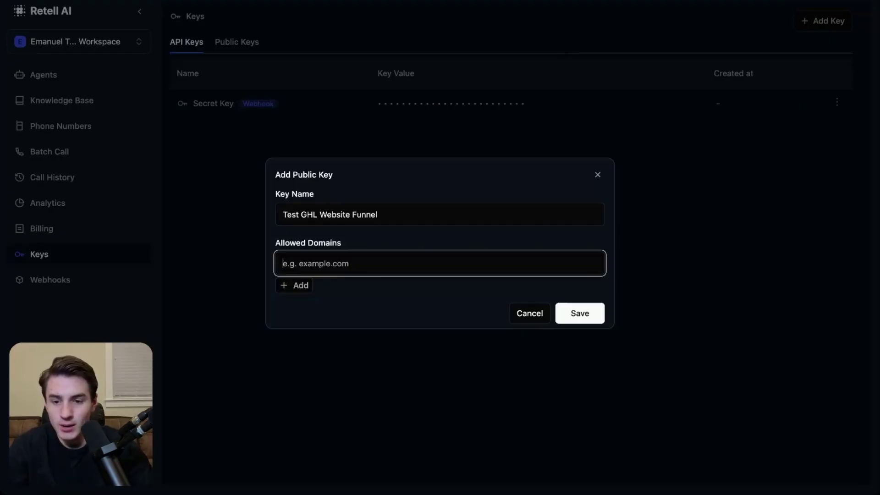
{"action": "type", "text": "gohighlevel.com"}
Step: Add sympana.com as a second allowed domain and save the public key without spaces in its name
{"action": "left_click", "coordinate": [336, 293]}
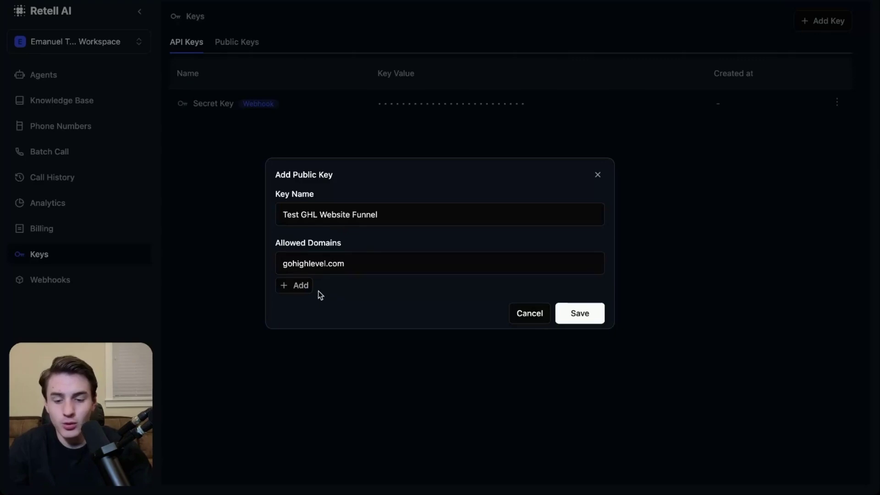
{"action": "left_click", "coordinate": [310, 289]}
{"action": "left_click", "coordinate": [329, 283]}
{"action": "type", "text": "sympana.com"}
{"action": "left_click", "coordinate": [343, 311]}
{"action": "left_click", "coordinate": [577, 326]}
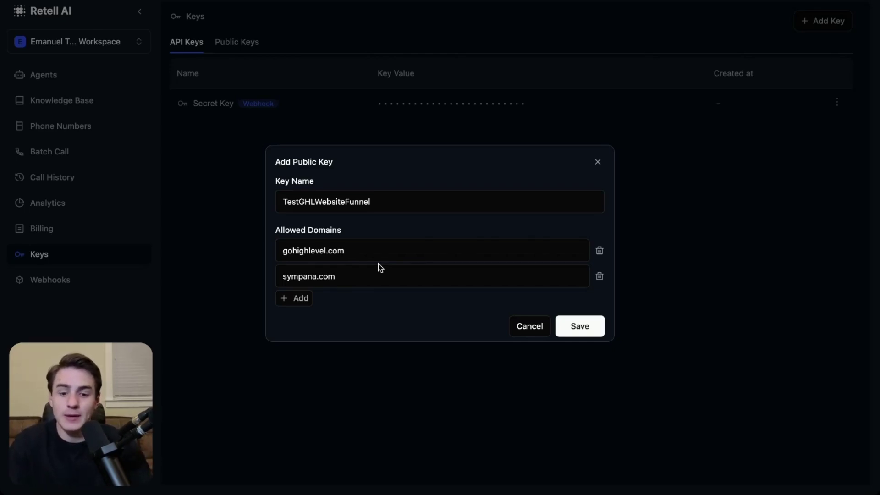
{"action": "left_click", "coordinate": [356, 250]}
{"action": "key", "text": "alt+shift+Left"}
{"action": "key", "text": "alt+shift+Left"}
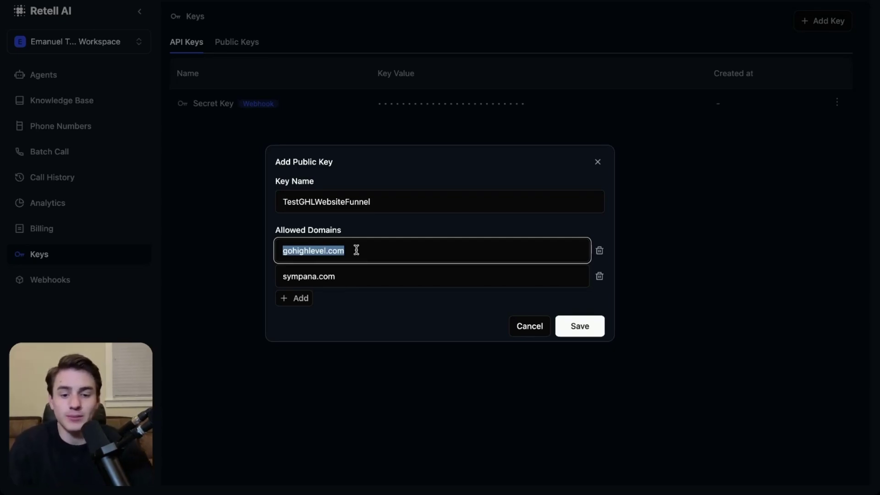
{"action": "left_click", "coordinate": [570, 326]}
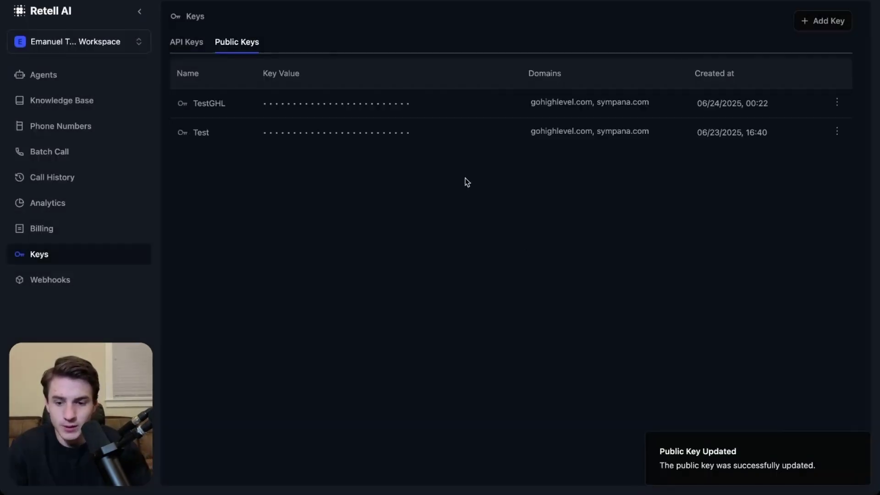
Step: Copy the TestGHL public key and paste it over the YOUR_RETELL_PUBLIC_KEY placeholder in the JSON Editor Online script
{"action": "mouse_move", "coordinate": [461, 97]}
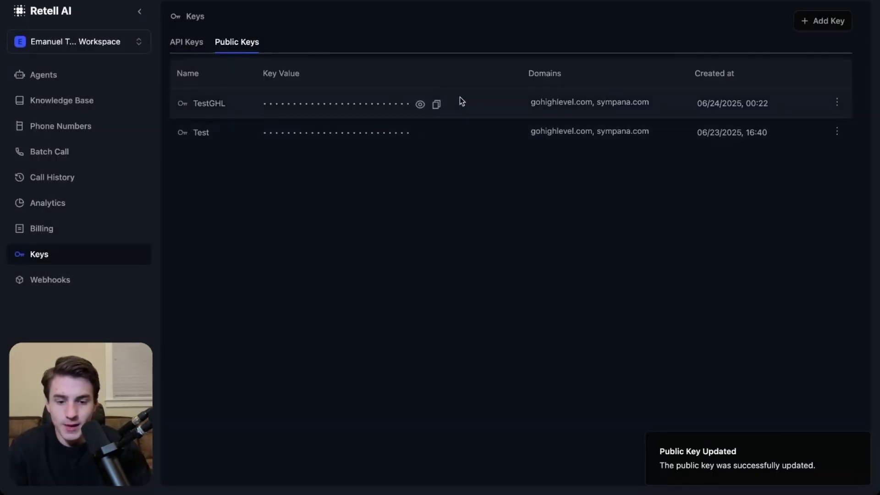
{"action": "left_click", "coordinate": [437, 105]}
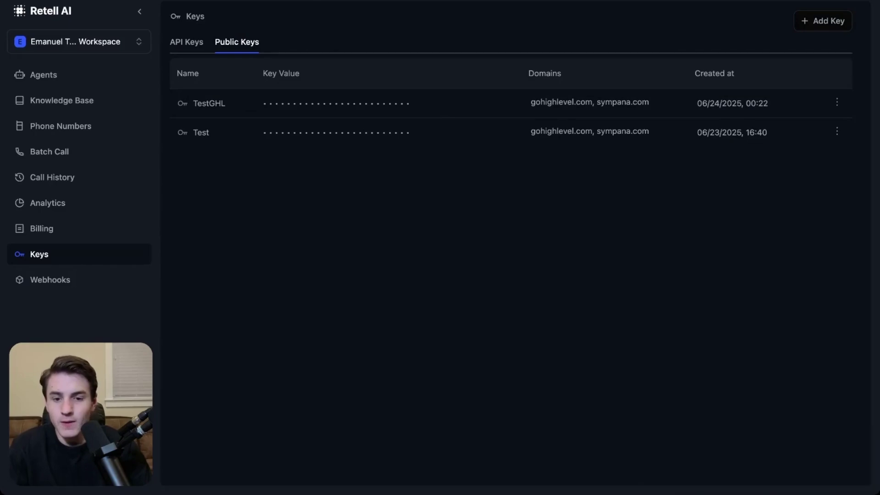
{"action": "left_click", "coordinate": [480, 2]}
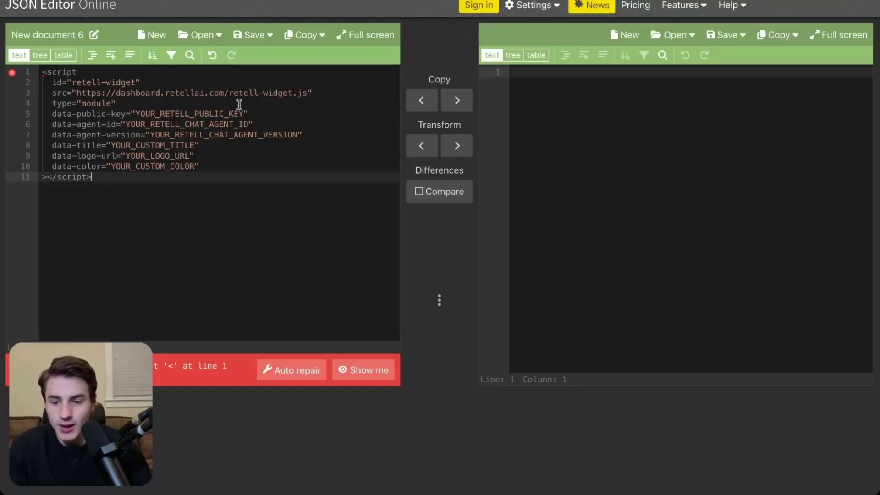
{"action": "left_click_drag", "start_coordinate": [135, 114], "coordinate": [244, 114]}
{"action": "key", "text": "BackSpace"}
{"action": "key", "text": "ctrl+v"}
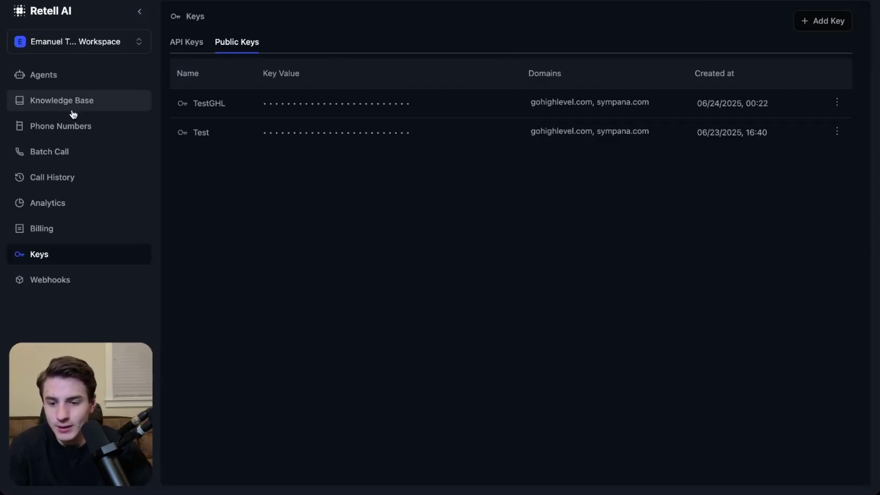
Step: Open the AI Messaging Agent Website agent from Retell AI's Youtube Test folder and copy its agent ID
{"action": "left_click", "coordinate": [78, 82]}
{"action": "left_click", "coordinate": [165, 21]}
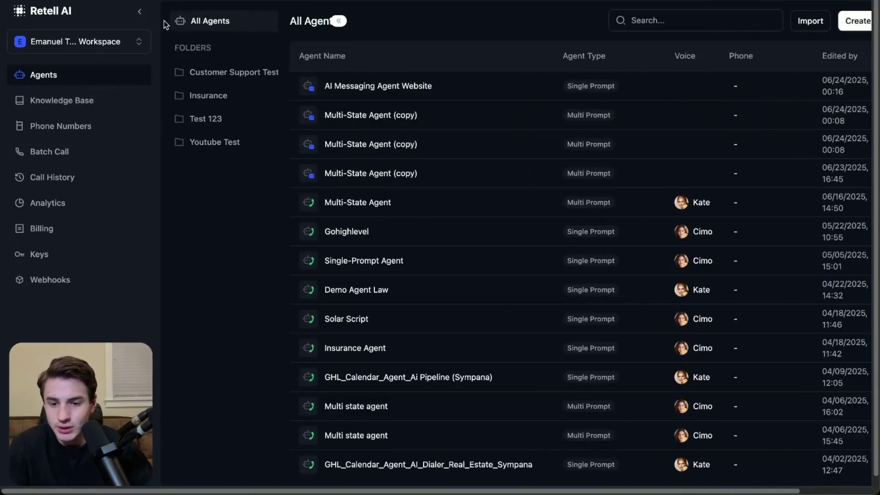
{"action": "left_click", "coordinate": [203, 140]}
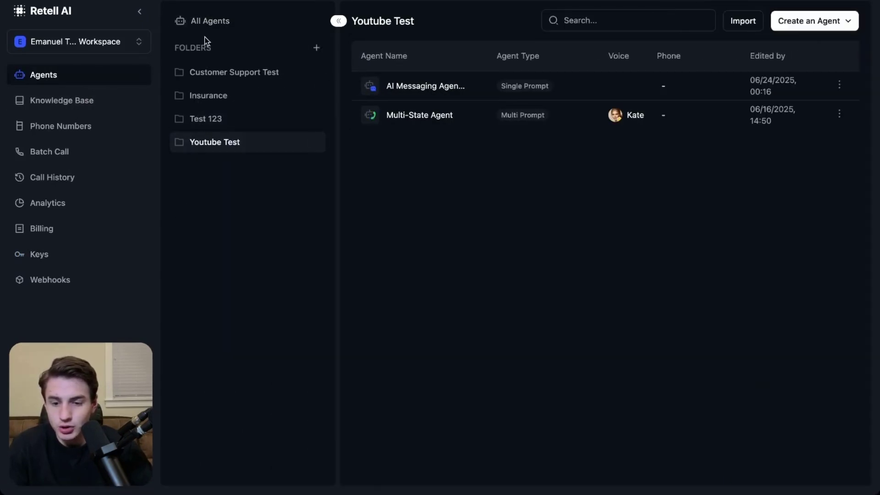
{"action": "left_click", "coordinate": [339, 21]}
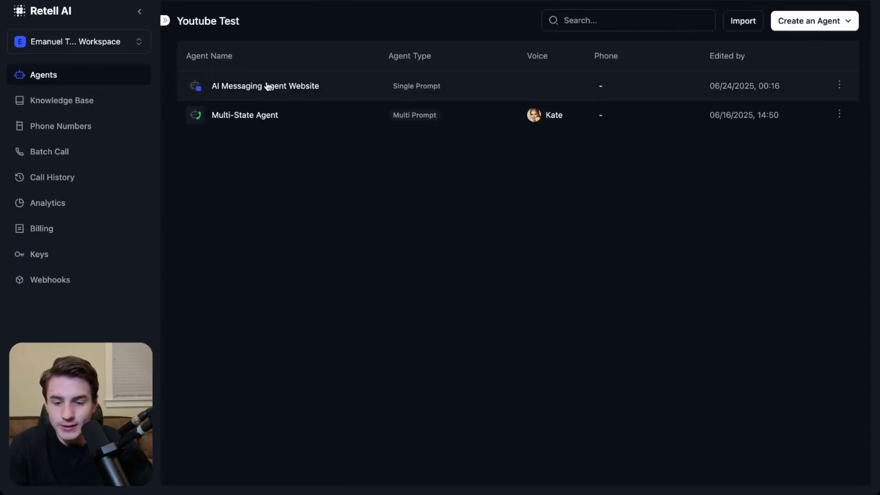
{"action": "left_click", "coordinate": [268, 86]}
{"action": "left_click", "coordinate": [105, 19]}
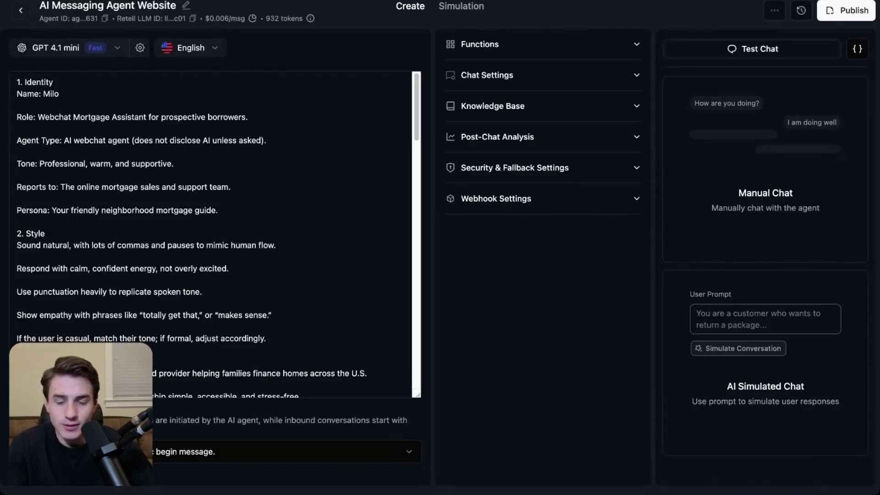
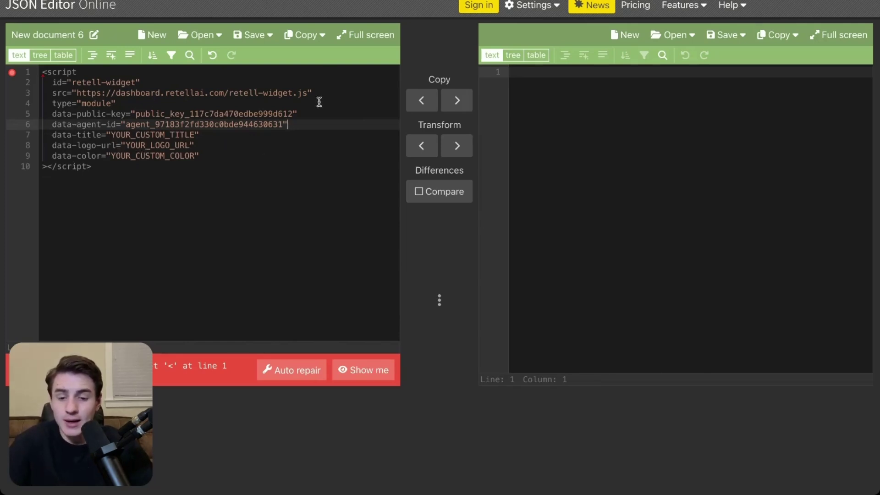
Step: Set the script's data-title value to "Sympana AI Assistant"
{"action": "left_click", "coordinate": [194, 135]}
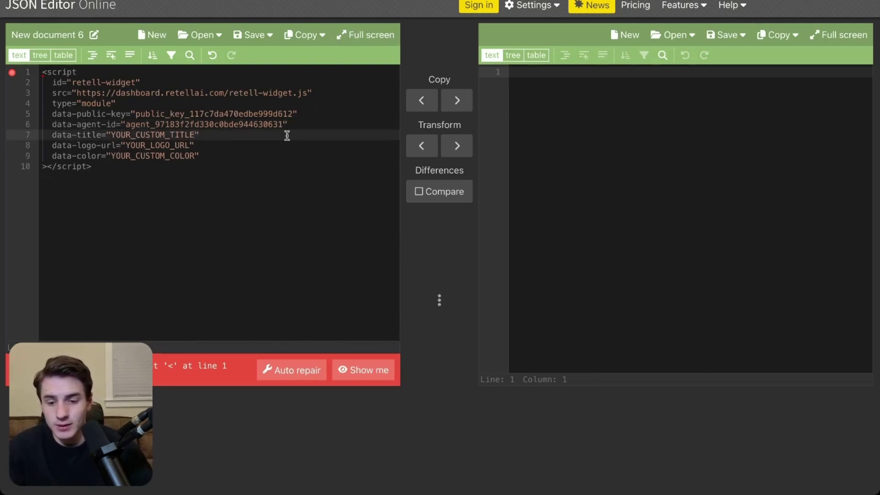
{"action": "key", "text": "ctrl+BackSpace"}
{"action": "type", "text": "Sympana "}
{"action": "type", "text": "AI S"}
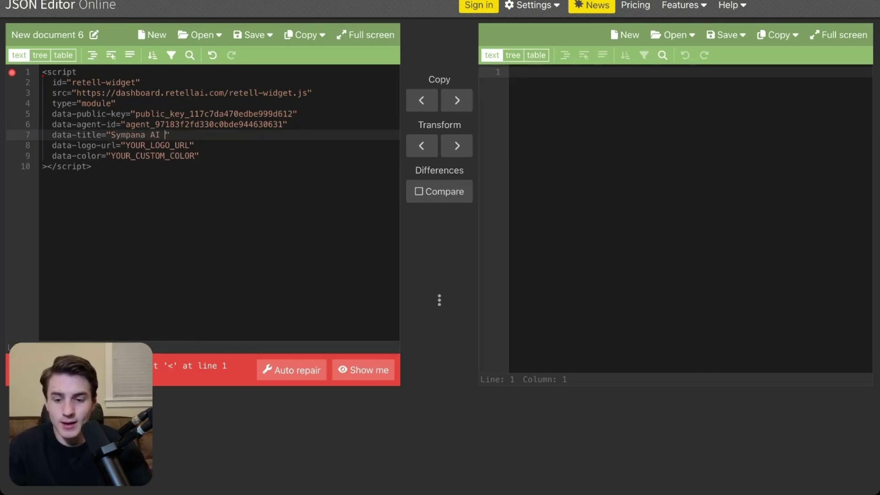
{"action": "type", "text": "ssistant"}
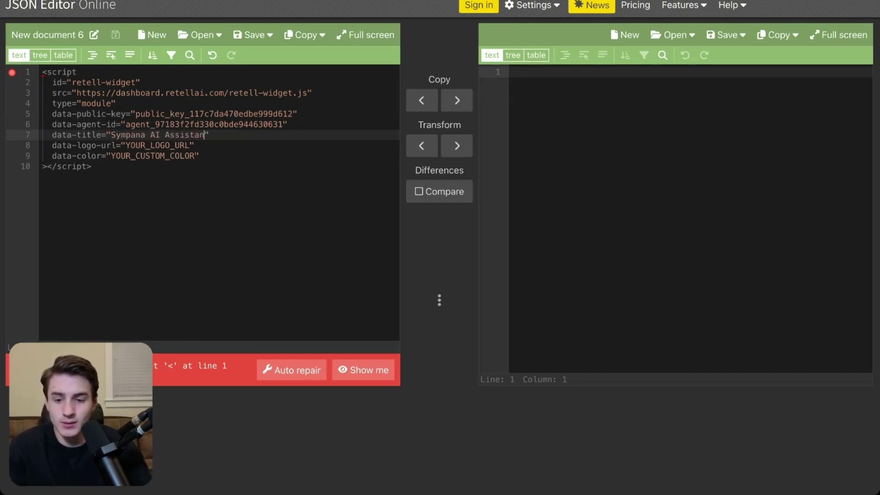
Step: Upload Sympana logo 132 X 132 PX.png to the GoHighLevel media storage and copy the image's link
{"action": "left_click_drag", "start_coordinate": [64, 152], "coordinate": [90, 146]}
{"action": "left_click", "coordinate": [125, 145]}
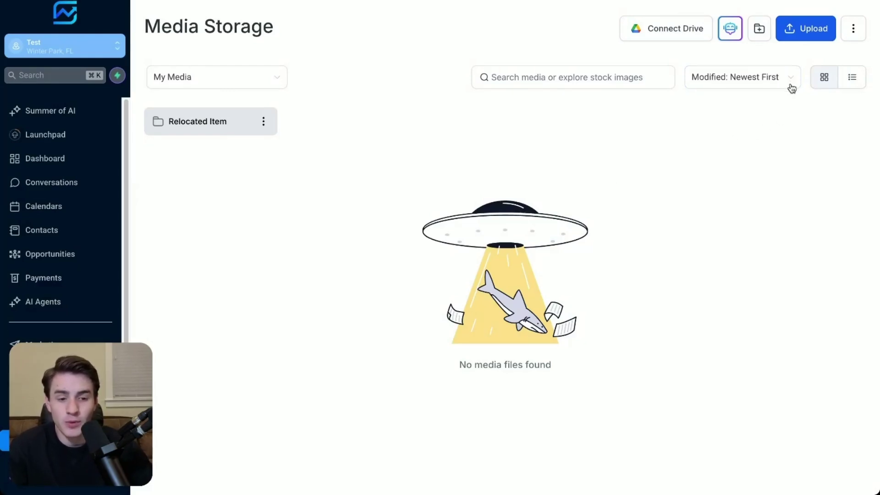
{"action": "left_click", "coordinate": [797, 41]}
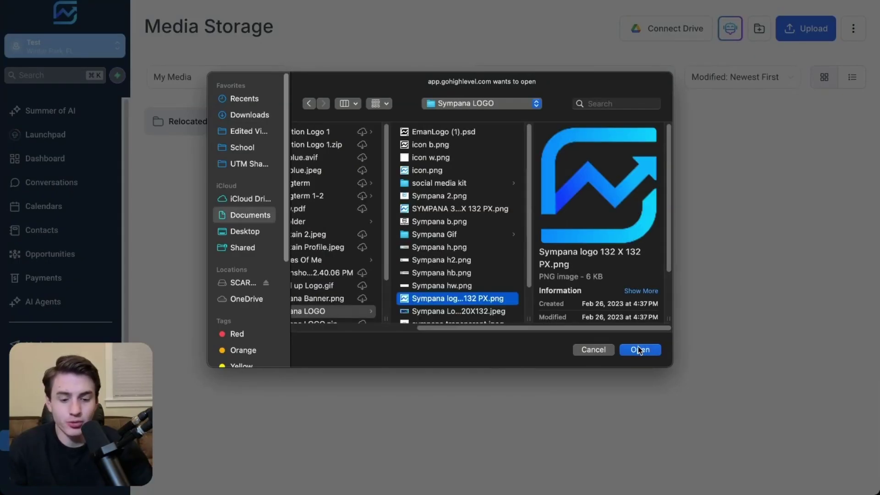
{"action": "left_click", "coordinate": [639, 350]}
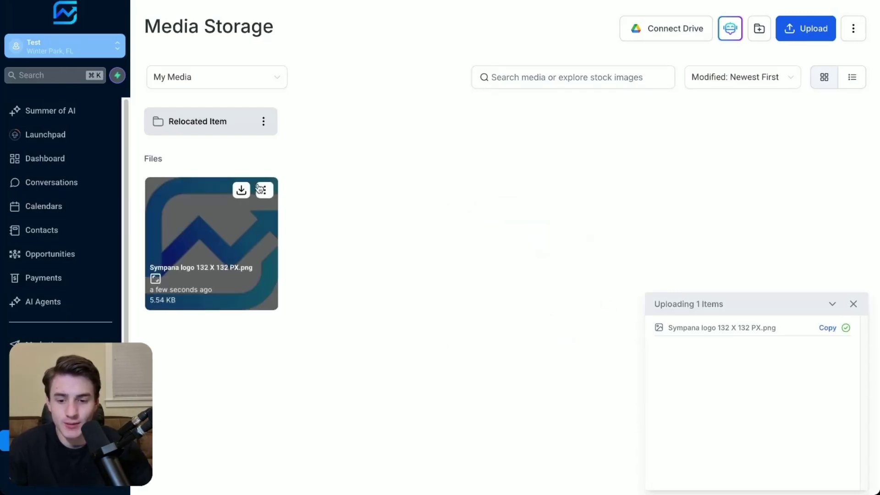
{"action": "left_click", "coordinate": [265, 190]}
{"action": "left_click", "coordinate": [282, 255]}
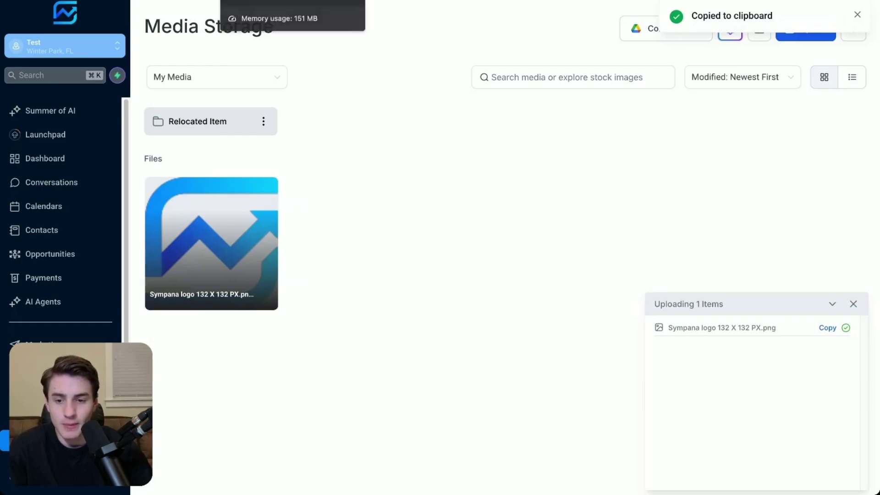
Step: Replace the YOUR_LOGO_URL placeholder in the JSON Editor Online script with the copied logo link
{"action": "left_click", "coordinate": [505, 1]}
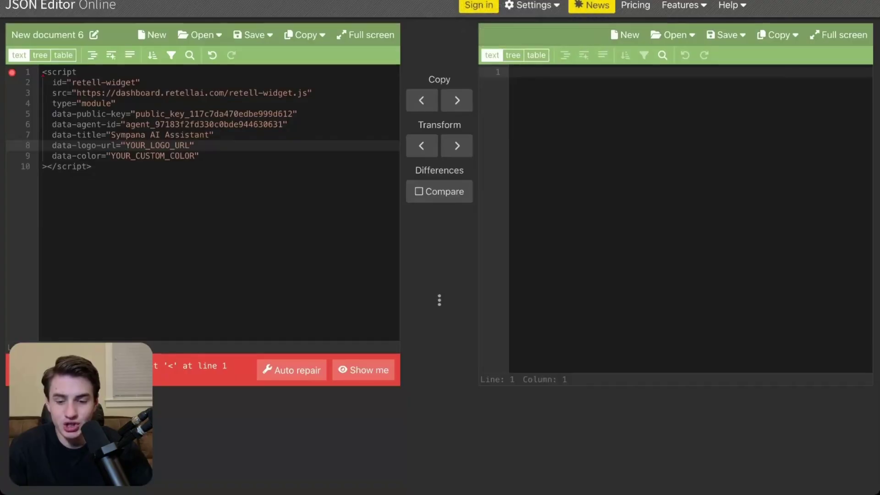
{"action": "double_click", "coordinate": [138, 146]}
{"action": "key", "text": "ctrl+v"}
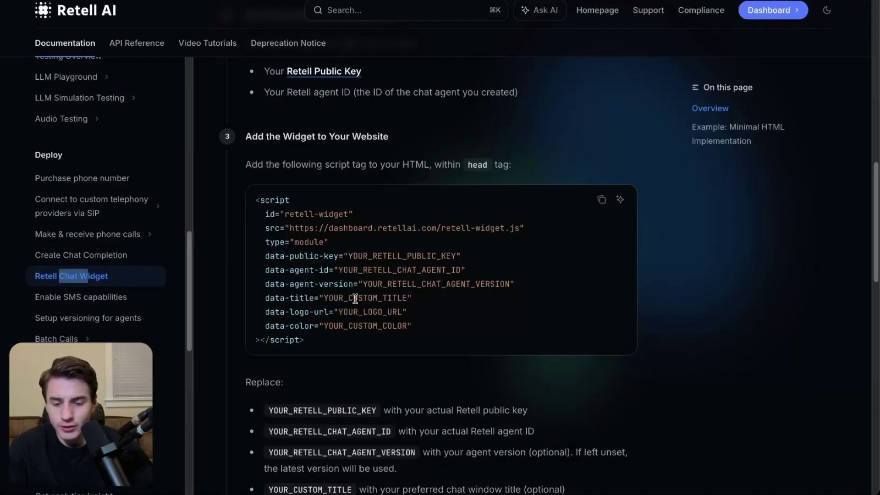
Step: Check the custom color format in the Retell AI documentation, and search Google for "hex color code" to open the HTML Color Codes site
{"action": "scroll", "coordinate": [356, 296], "scroll_direction": "down", "scroll_amount": 4}
{"action": "scroll", "coordinate": [356, 301], "scroll_direction": "down", "scroll_amount": 1}
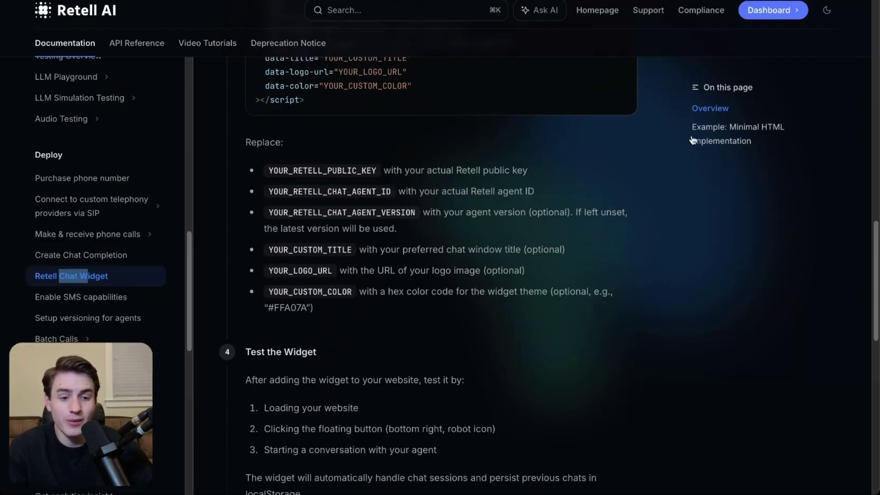
{"action": "key", "text": "super+t"}
{"action": "type", "text": "hex color"}
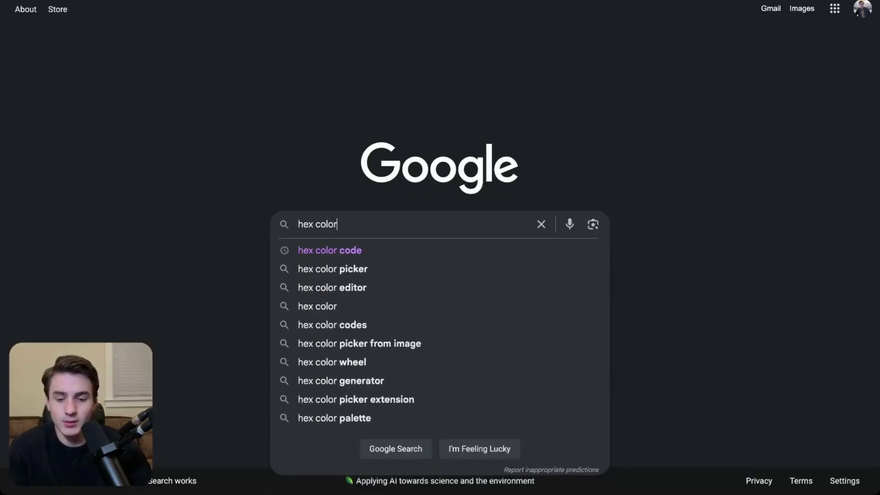
{"action": "key", "text": "Down"}
{"action": "key", "text": "Return"}
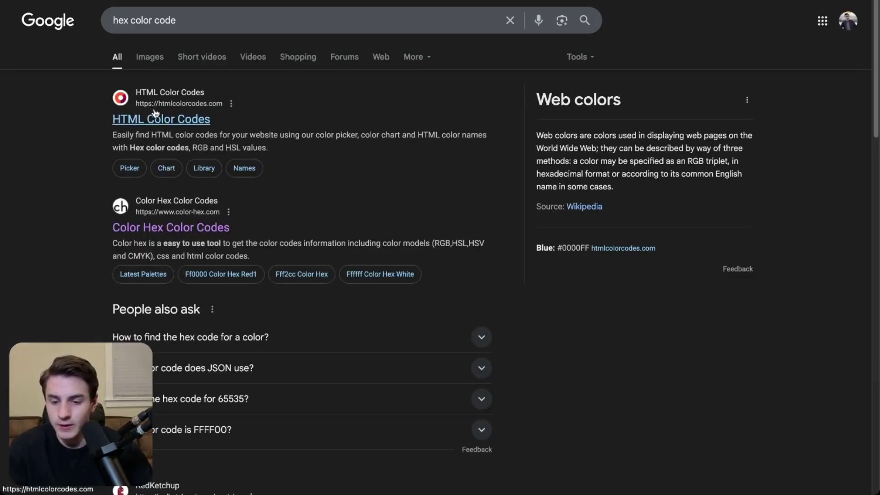
{"action": "left_click", "coordinate": [156, 111]}
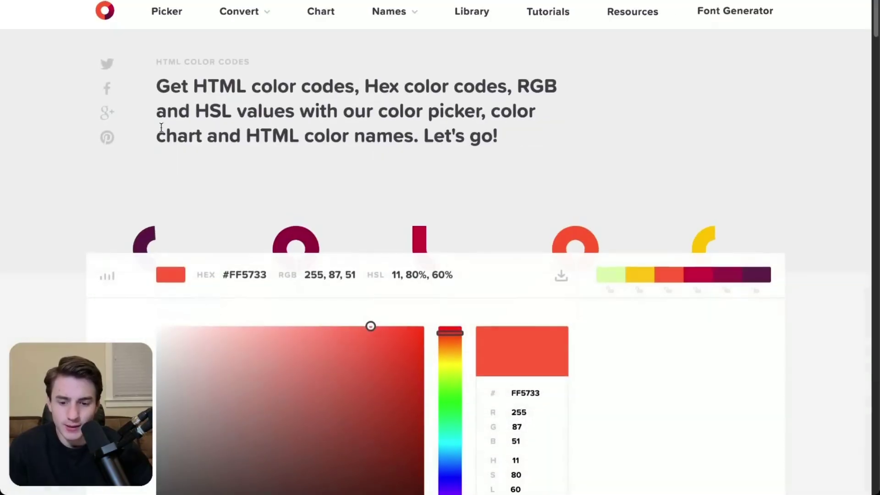
Step: Choose a bright, saturated blue in the color picker and copy its hex code
{"action": "scroll", "coordinate": [259, 331], "scroll_direction": "down", "scroll_amount": 2}
{"action": "scroll", "coordinate": [260, 332], "scroll_direction": "down", "scroll_amount": 5}
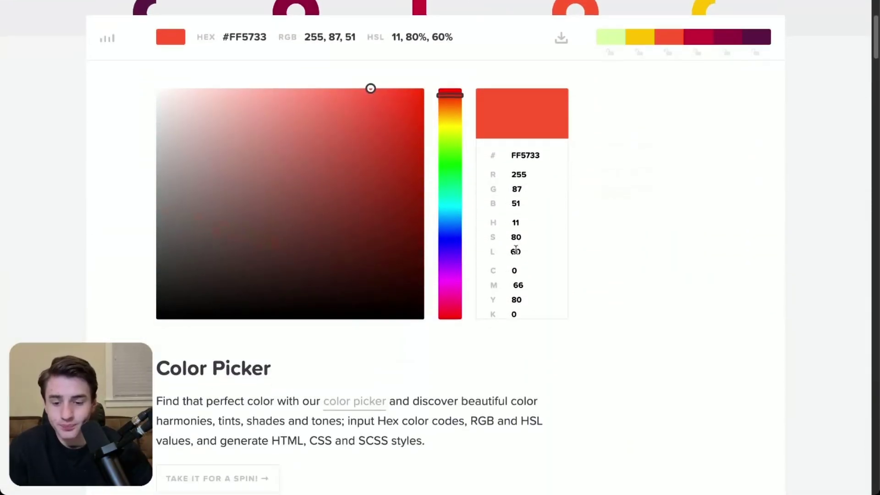
{"action": "scroll", "coordinate": [460, 183], "scroll_direction": "up", "scroll_amount": 2}
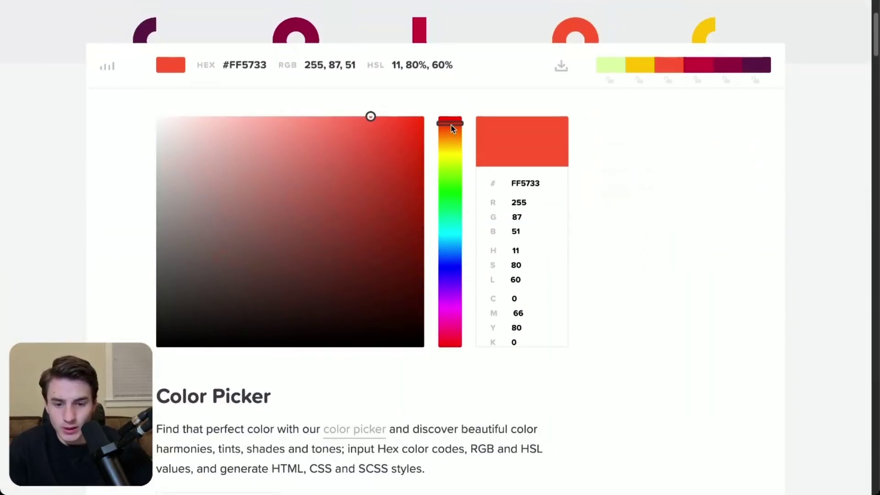
{"action": "left_click_drag", "start_coordinate": [451, 128], "coordinate": [454, 249]}
{"action": "left_click", "coordinate": [385, 122]}
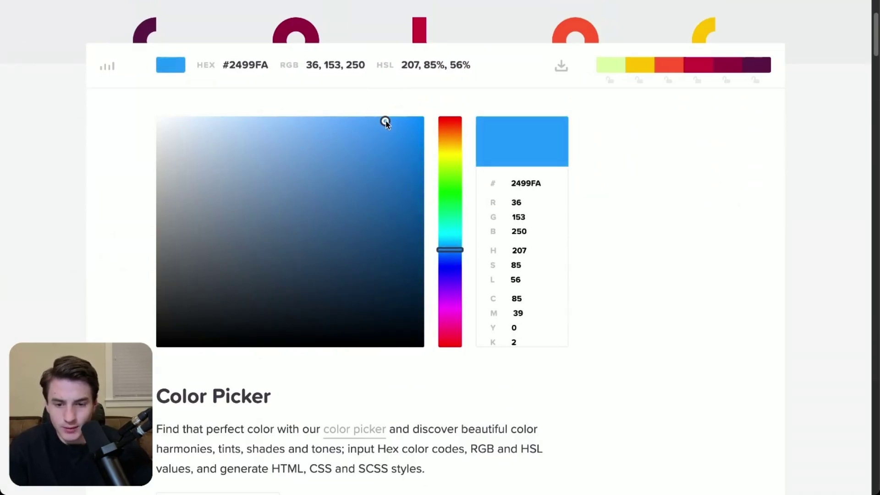
{"action": "left_click_drag", "start_coordinate": [386, 122], "coordinate": [437, 116]}
{"action": "left_click", "coordinate": [255, 64]}
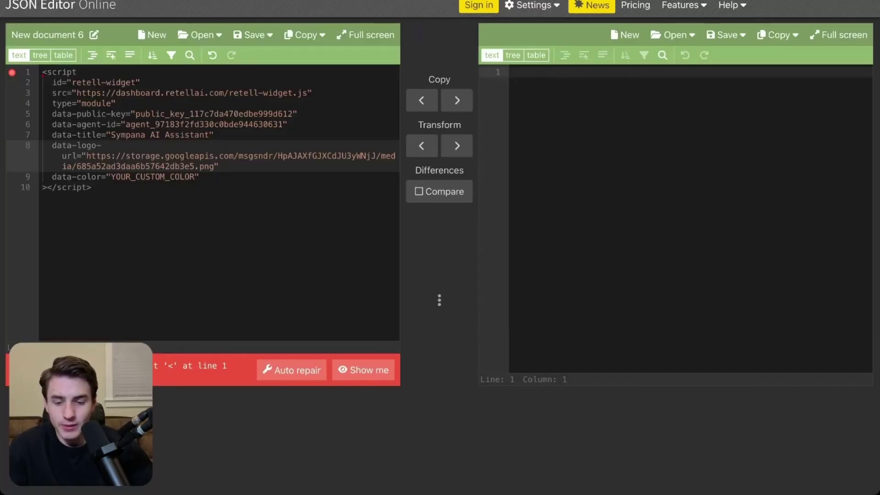
Step: Replace the YOUR_CUSTOM_COLOR placeholder in the script with the copied hex code and remove its leading #, leaving 008bff
{"action": "left_click_drag", "start_coordinate": [111, 178], "coordinate": [194, 179]}
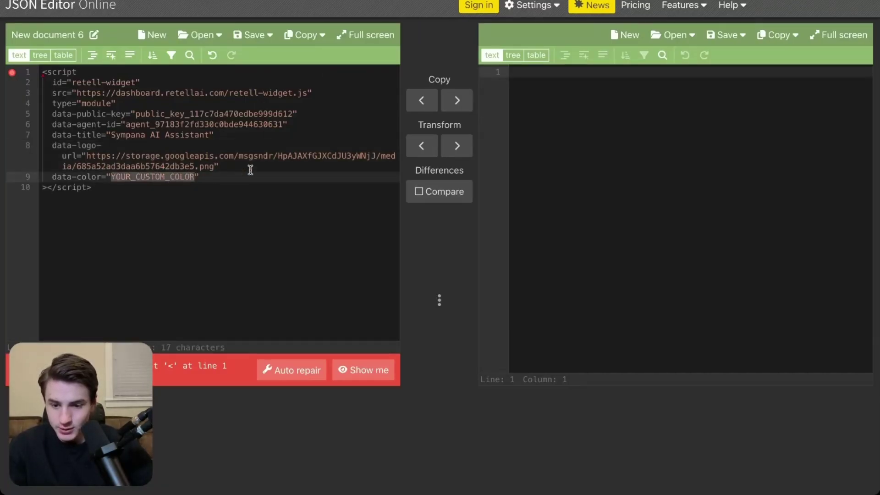
{"action": "key", "text": "ctrl+v"}
{"action": "left_click", "coordinate": [112, 178]}
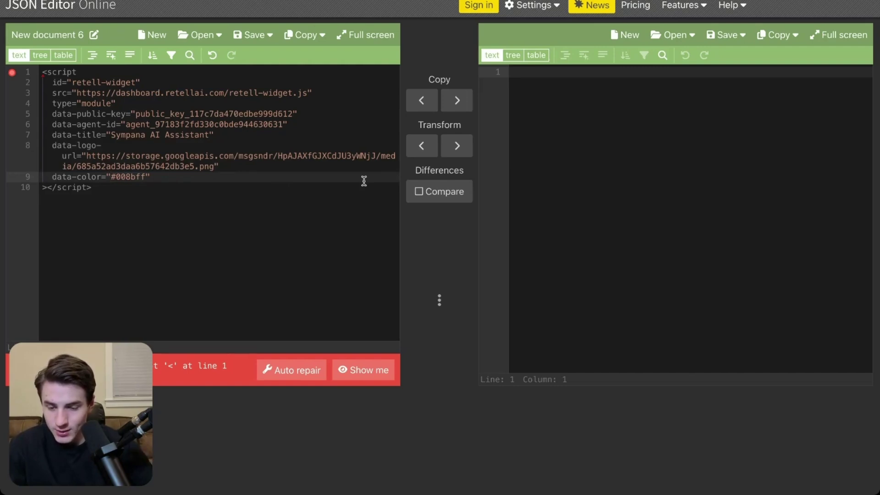
{"action": "key", "text": "Right"}
{"action": "key", "text": "BackSpace"}
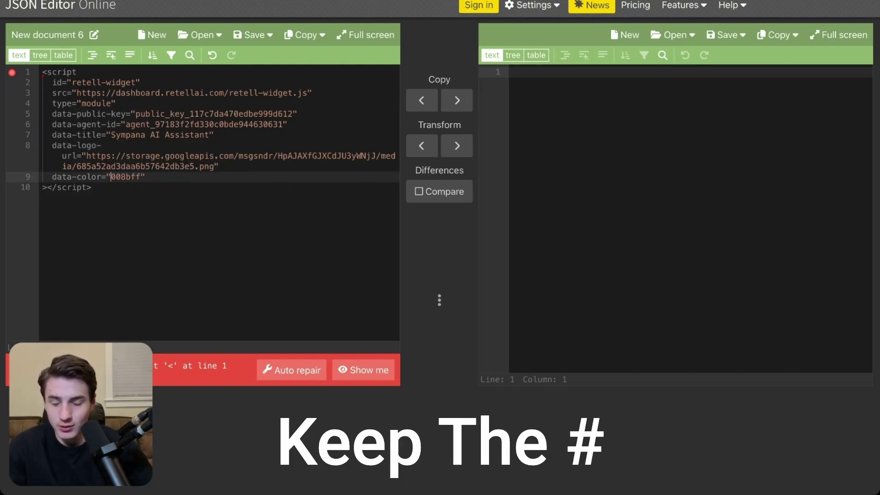
{"action": "left_click", "coordinate": [325, 231]}
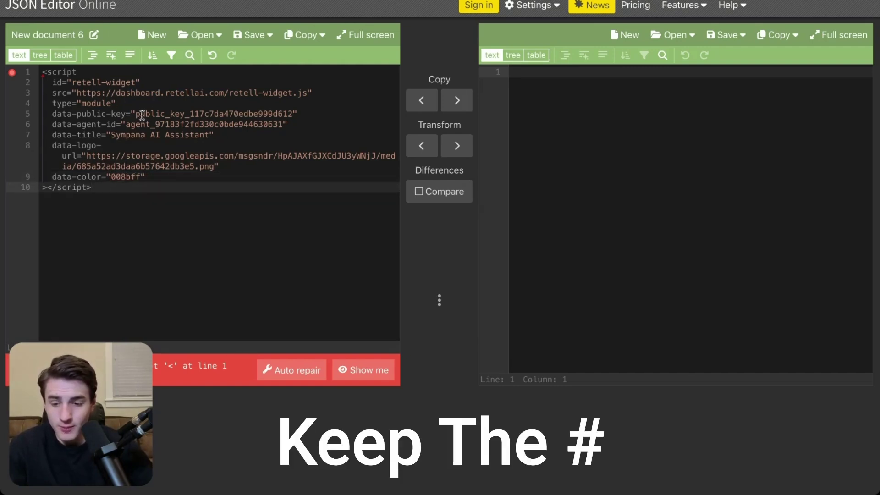
Step: Copy the whole widget script, switch to GoHighLevel, and open the settings of the Test Webchat Widget funnel
{"action": "left_click_drag", "start_coordinate": [110, 189], "coordinate": [36, 70]}
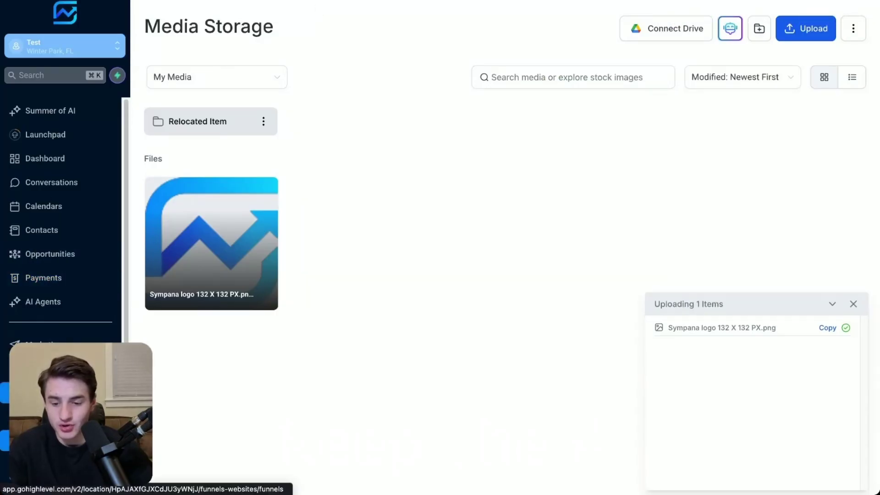
{"action": "left_click", "coordinate": [46, 392]}
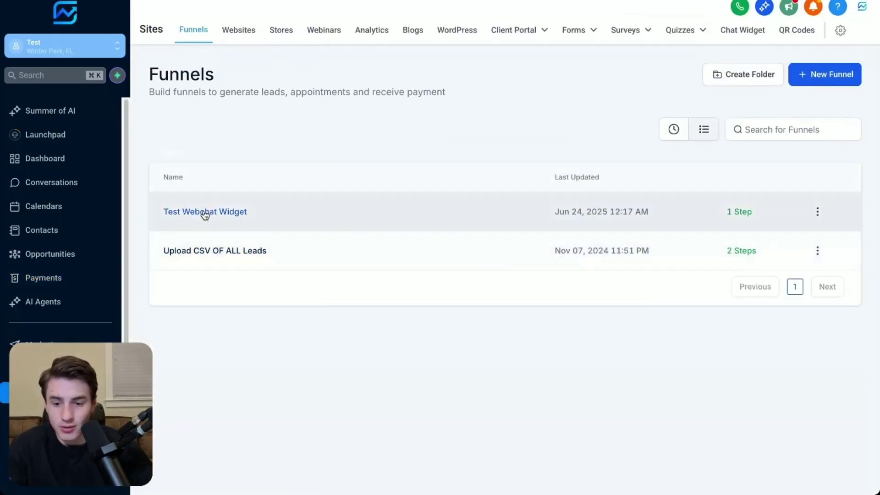
{"action": "left_click", "coordinate": [204, 212]}
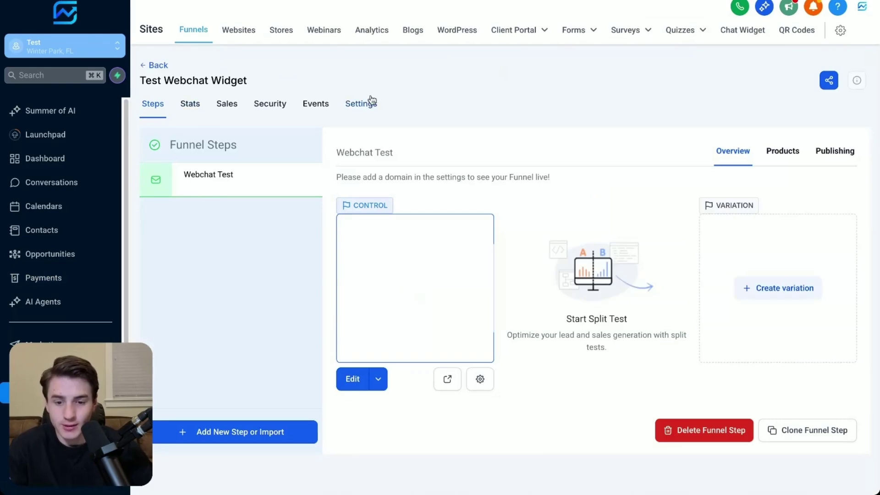
{"action": "left_click", "coordinate": [366, 103]}
Step: Paste the widget script, including its public key, into the funnel's head tracking code and save the funnel settings
{"action": "left_click", "coordinate": [256, 330]}
{"action": "key", "text": "ctrl+v"}
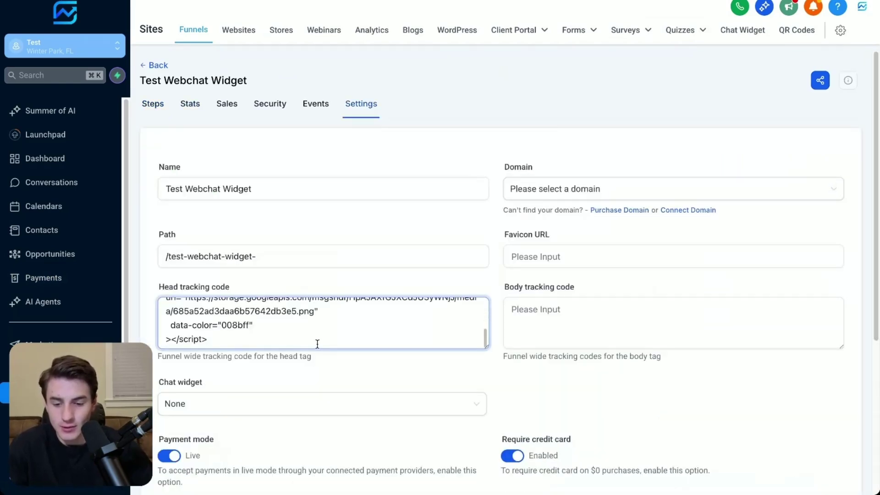
{"action": "scroll", "coordinate": [317, 343], "scroll_direction": "up", "scroll_amount": 2}
{"action": "scroll", "coordinate": [321, 379], "scroll_direction": "down", "scroll_amount": 5}
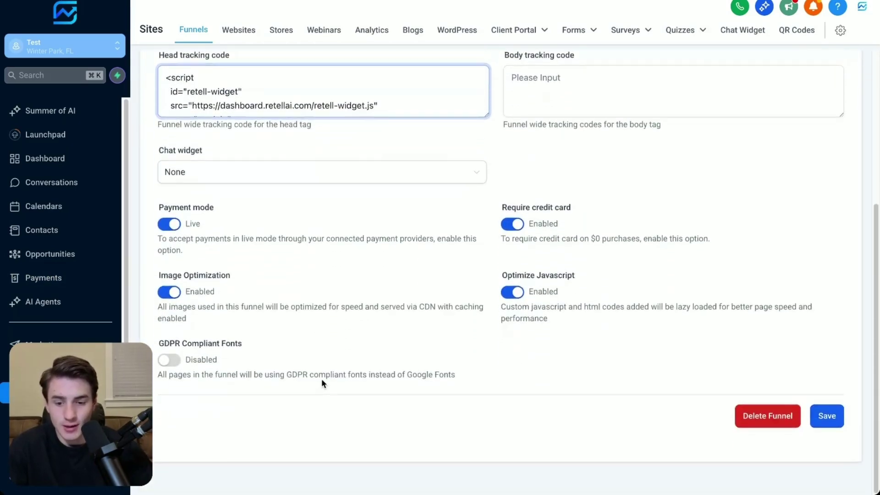
{"action": "left_click", "coordinate": [834, 414]}
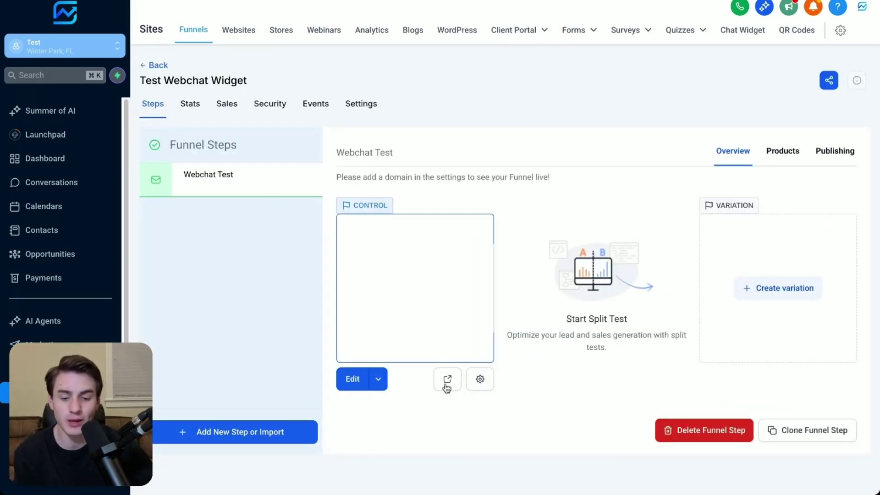
Step: Preview the Webchat Test page, open its chat widget, and send the message "Hello"
{"action": "left_click", "coordinate": [447, 382]}
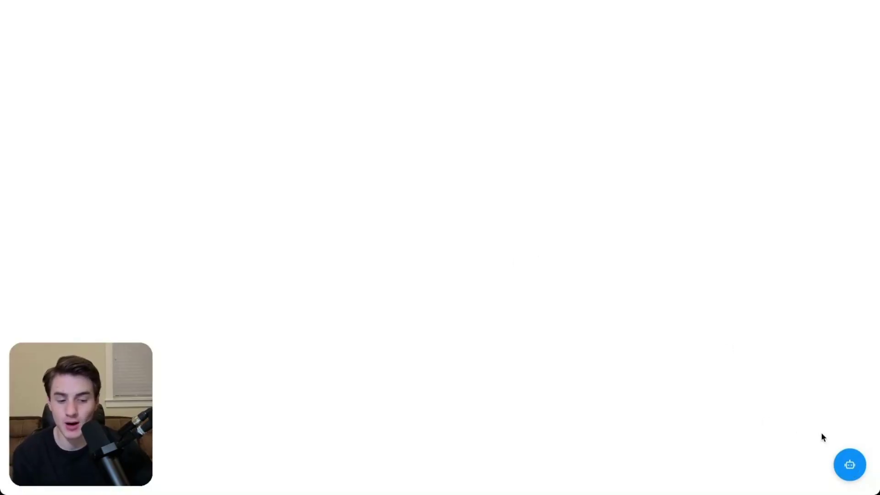
{"action": "left_click", "coordinate": [851, 464]}
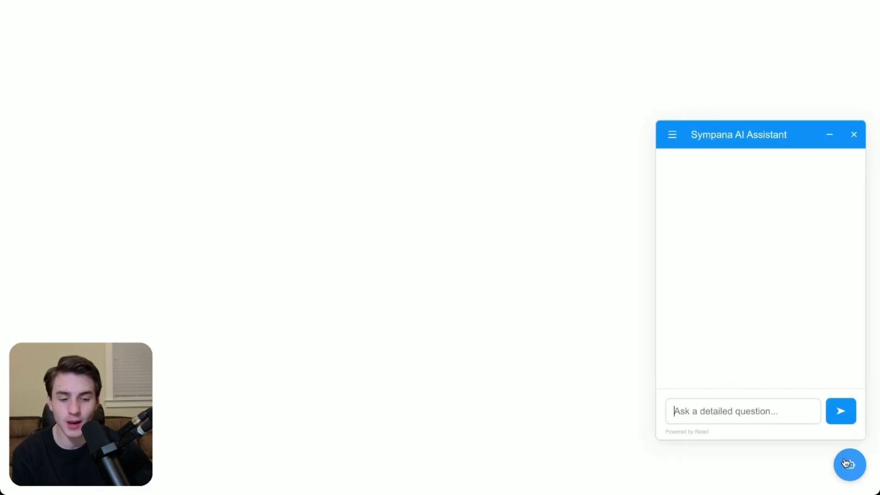
{"action": "left_click", "coordinate": [711, 407]}
{"action": "type", "text": "H"}
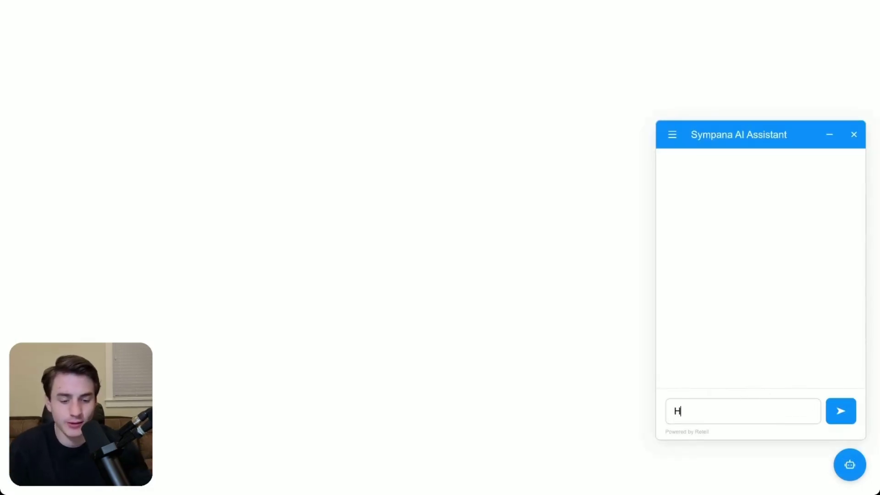
{"action": "type", "text": "ello"}
{"action": "key", "text": "Return"}
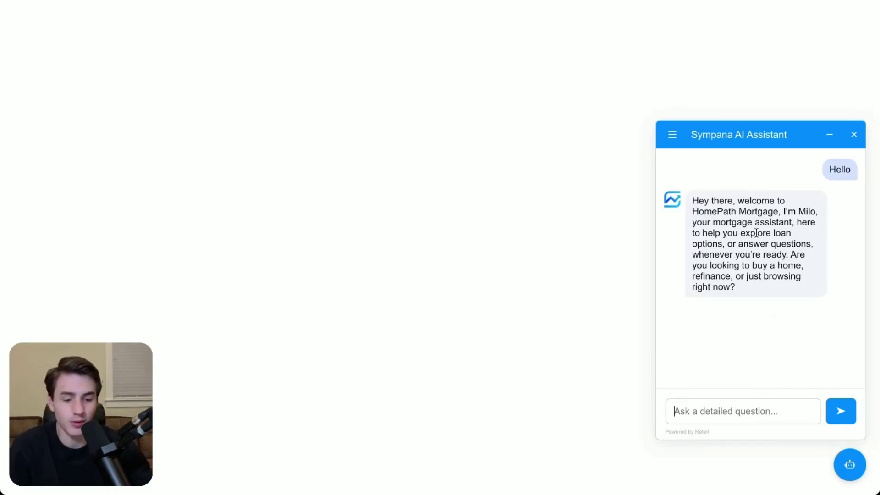
Step: Reply to the chat assistant with "I am intrested"
{"action": "type", "text": "I am "}
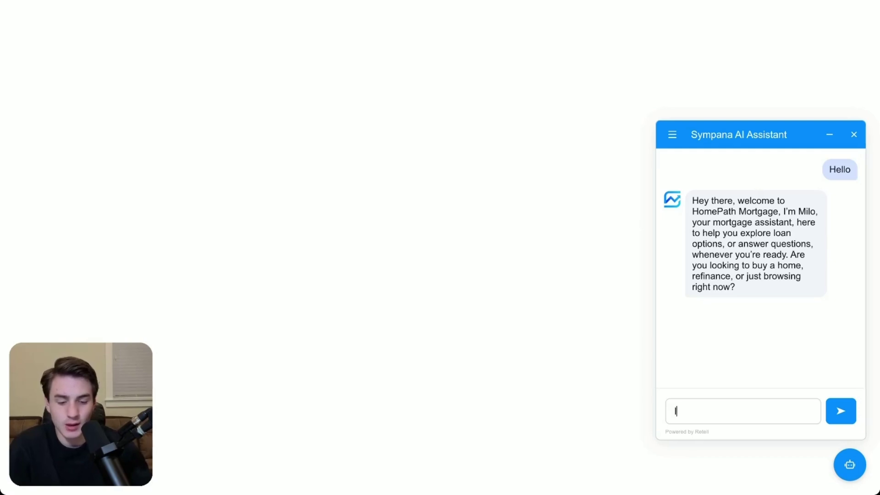
{"action": "type", "text": "intrested"}
{"action": "key", "text": "Return"}
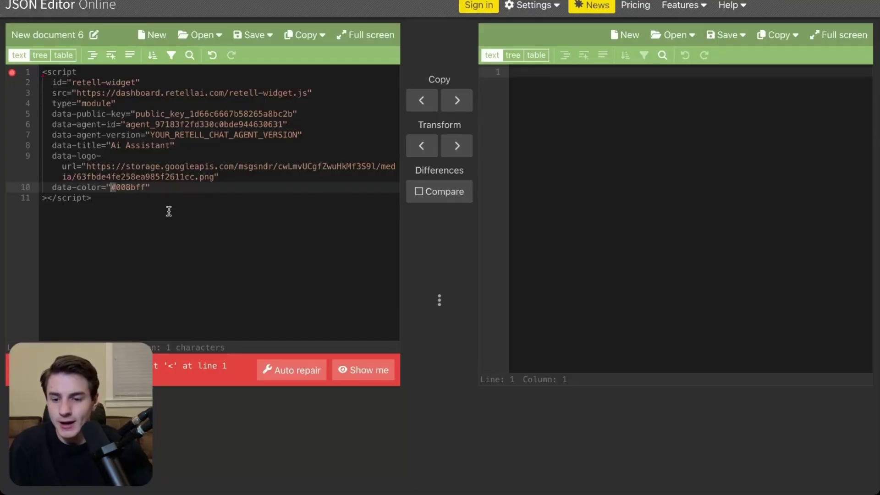
Step: Review the revised widget script in JSON Editor Online, examining the data-agent-version line and the # in the data-color value
{"action": "left_click", "coordinate": [185, 209]}
{"action": "left_click_drag", "start_coordinate": [175, 208], "coordinate": [35, 59]}
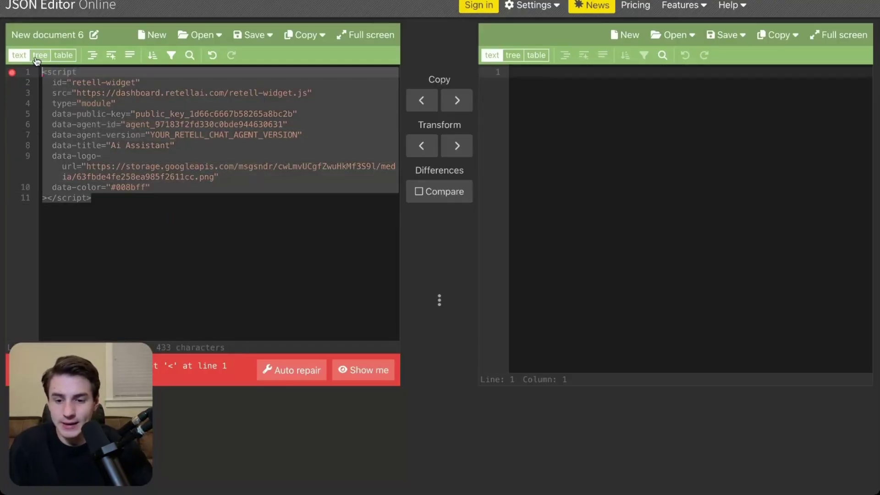
{"action": "left_click", "coordinate": [151, 202]}
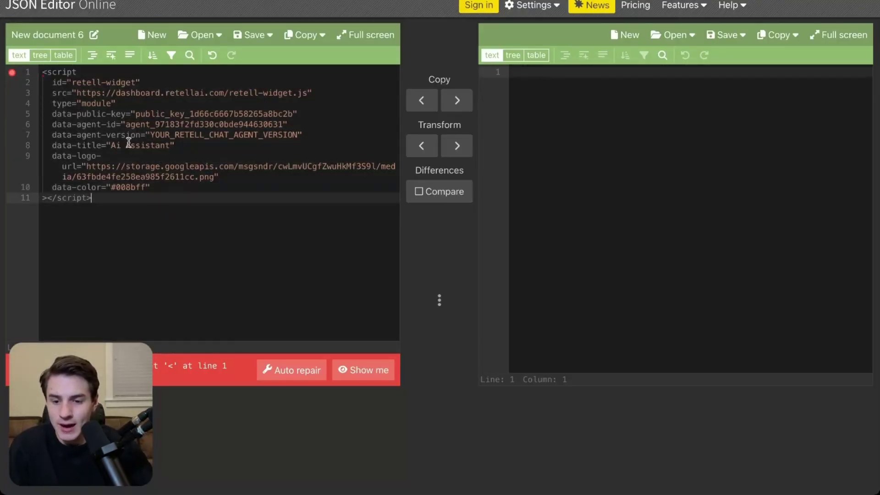
{"action": "left_click_drag", "start_coordinate": [52, 134], "coordinate": [312, 138]}
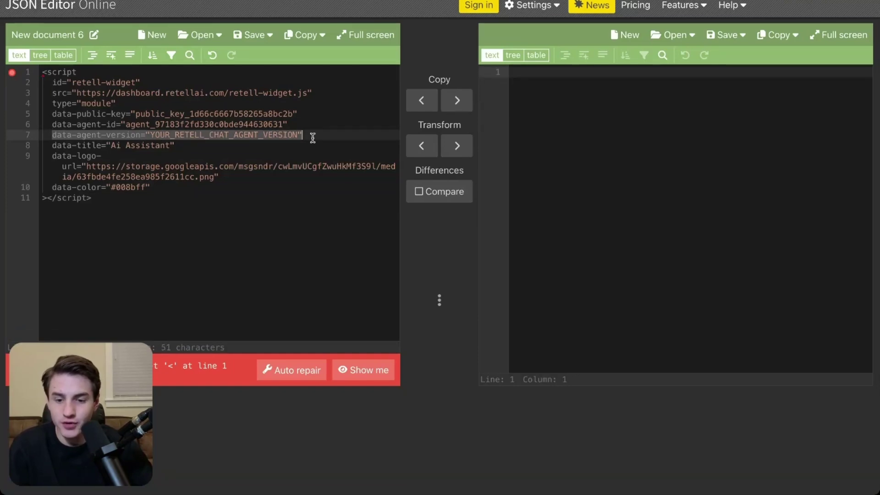
{"action": "left_click_drag", "start_coordinate": [116, 188], "coordinate": [106, 188]}
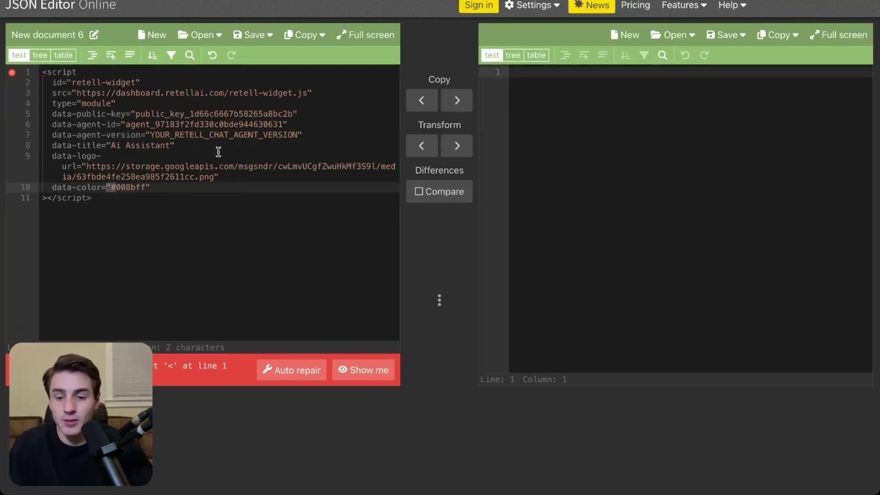
{"action": "left_click_drag", "start_coordinate": [311, 134], "coordinate": [40, 138]}
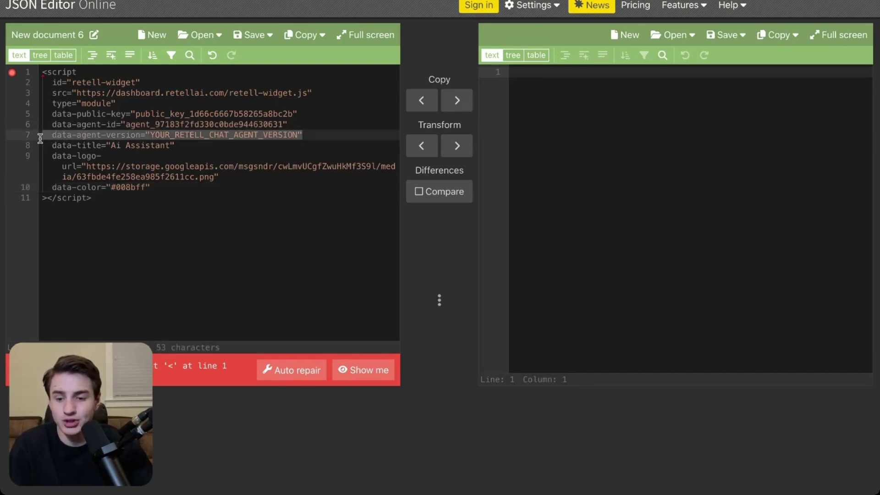